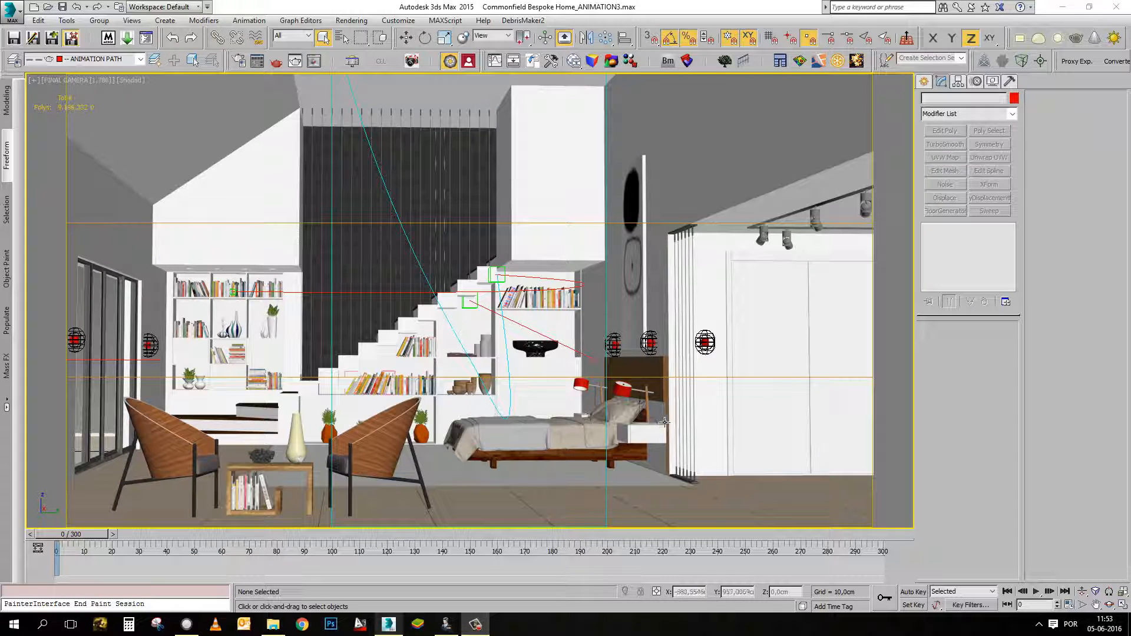
pyautogui.click(237, 61)
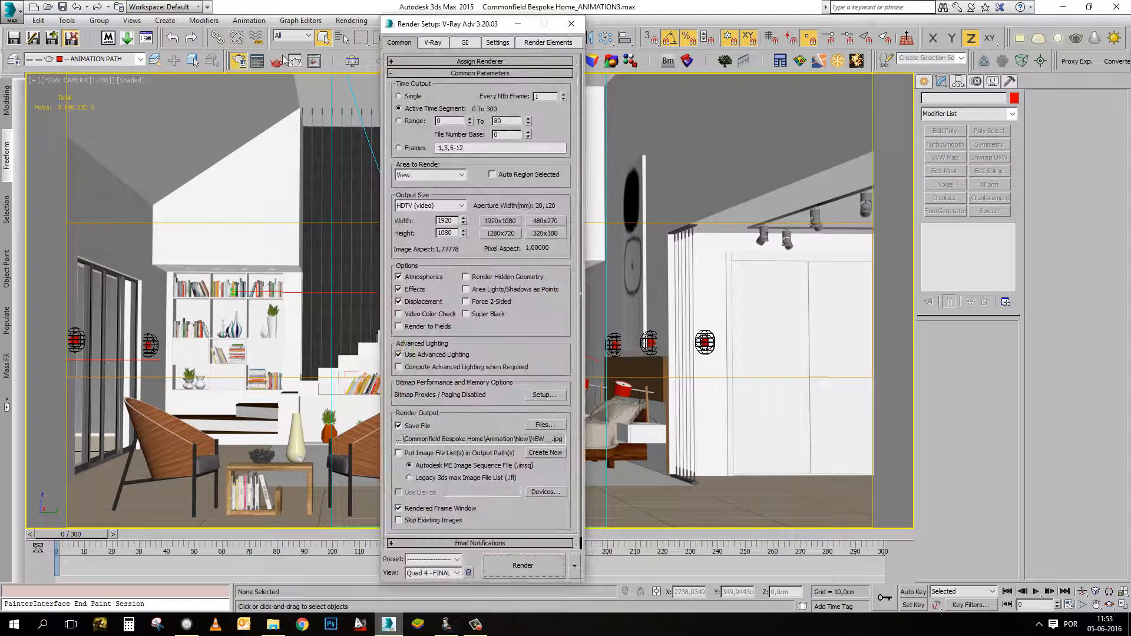
pyautogui.moveTo(457, 28); pyautogui.dragTo(375, 50)
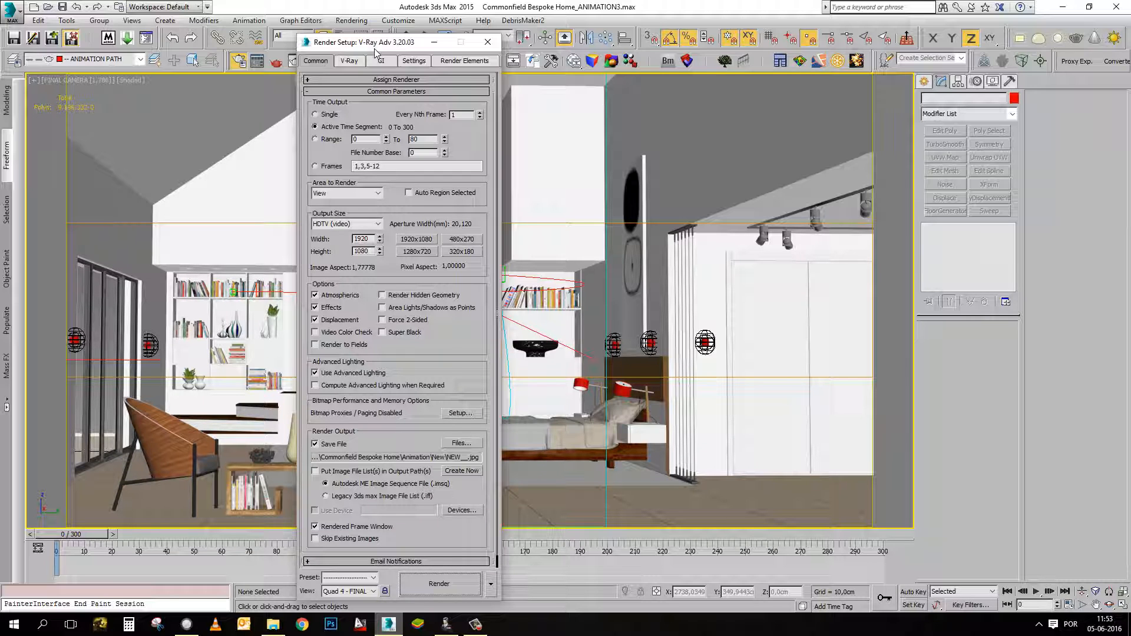
pyautogui.click(392, 63)
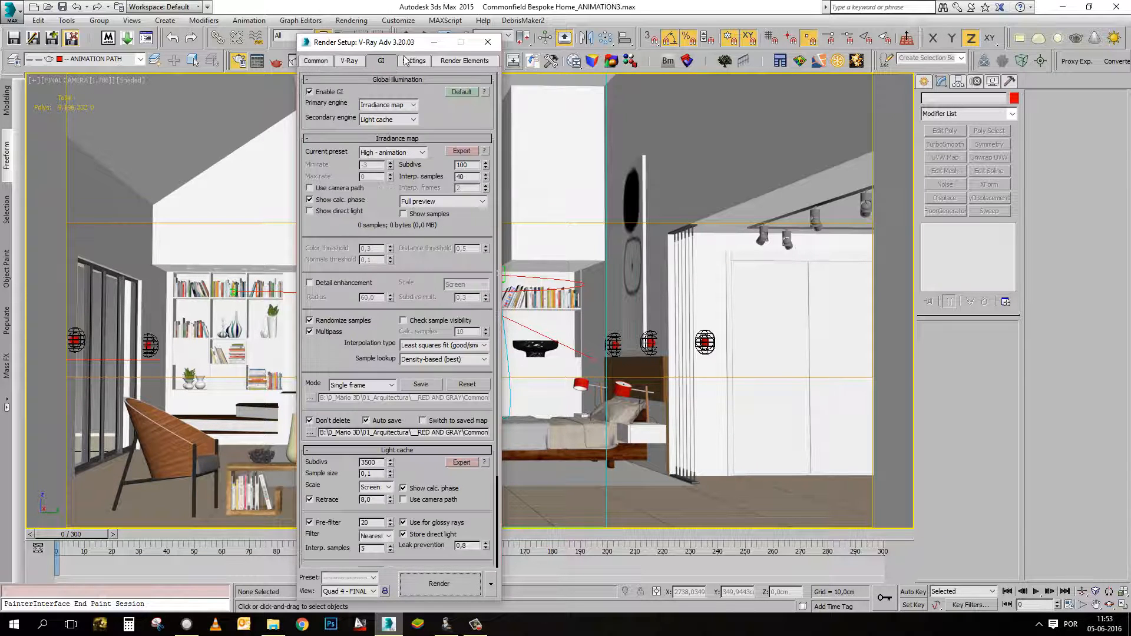
pyautogui.click(488, 42)
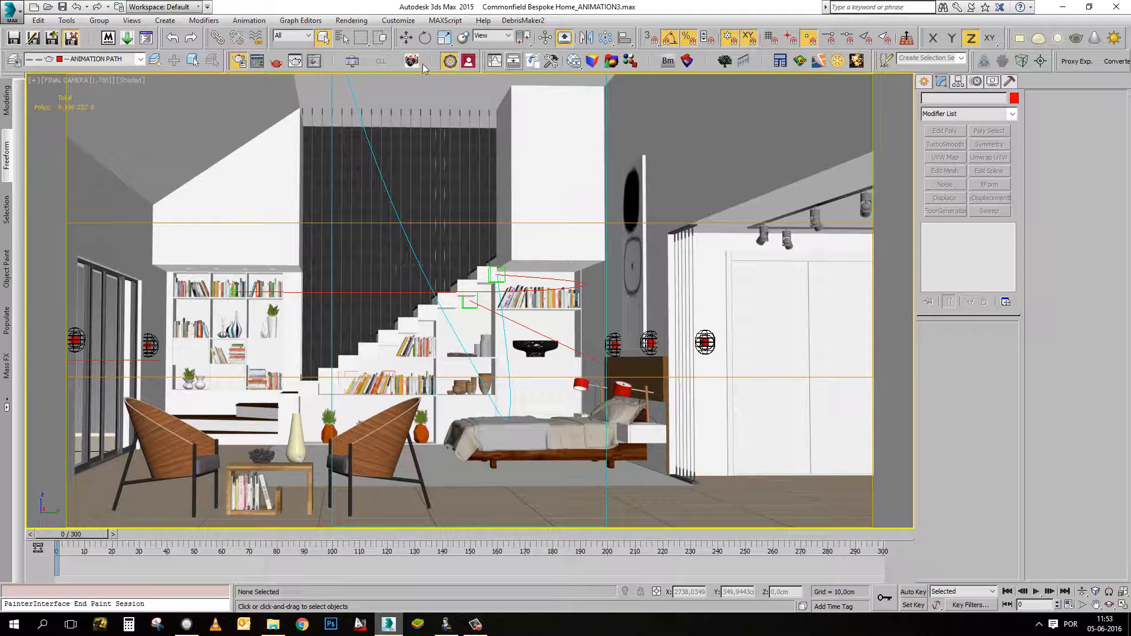
# Set the render output size to 480x270 and turn off saving the render to a file.
pyautogui.press('F10')
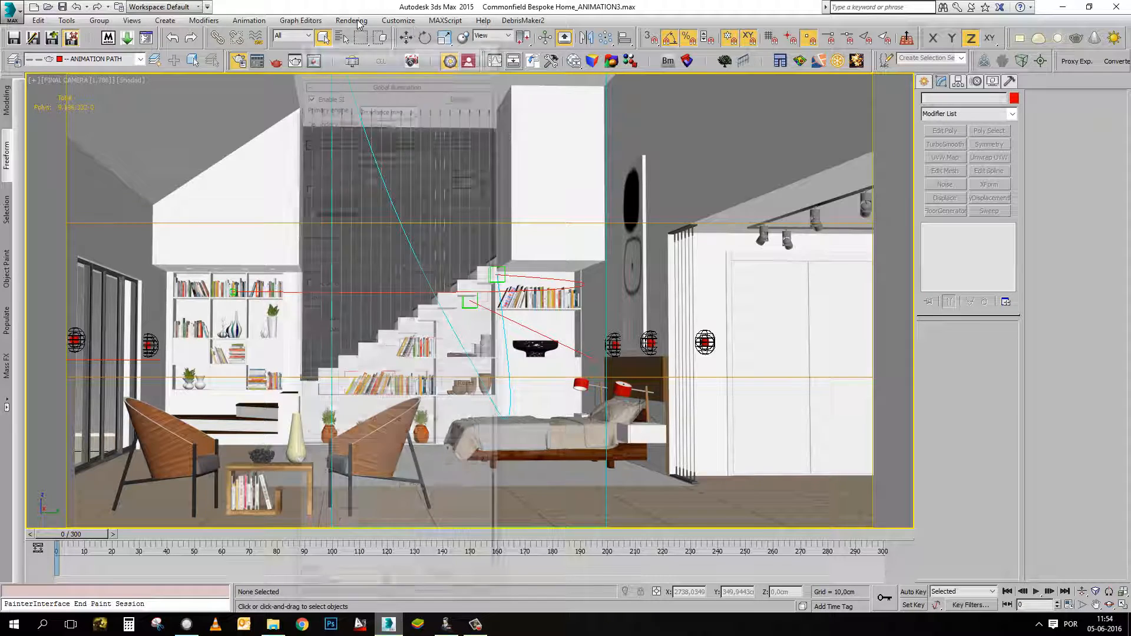
pyautogui.moveTo(374, 46); pyautogui.dragTo(413, 25)
pyautogui.click(357, 41)
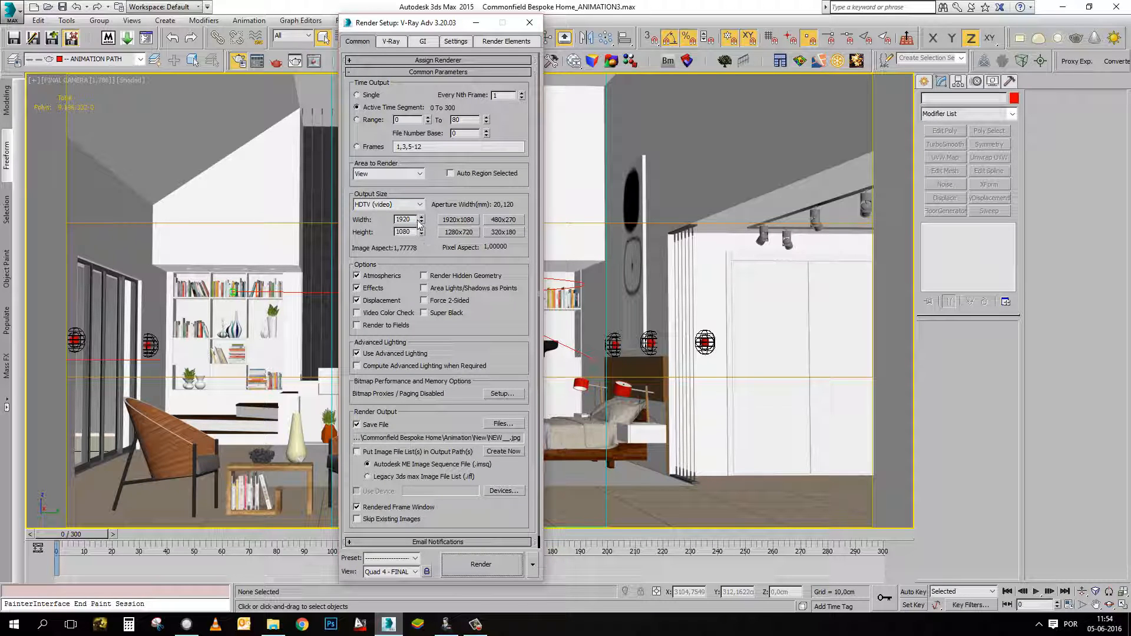
pyautogui.click(502, 220)
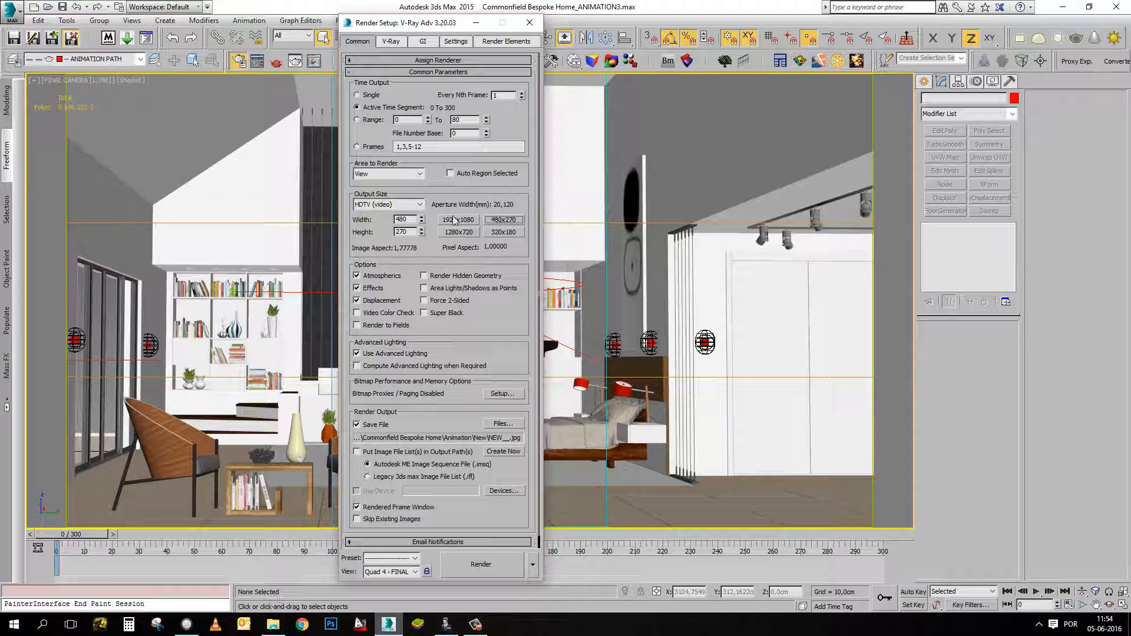
pyautogui.scroll(-1, 454, 188)
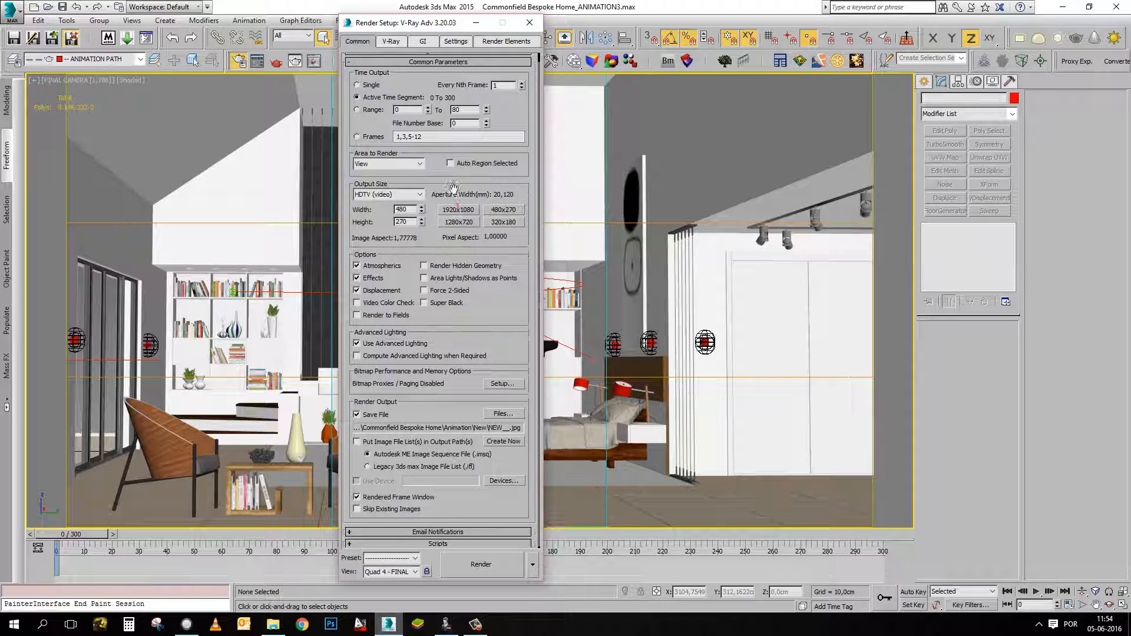
pyautogui.moveTo(454, 188); pyautogui.dragTo(453, 184)
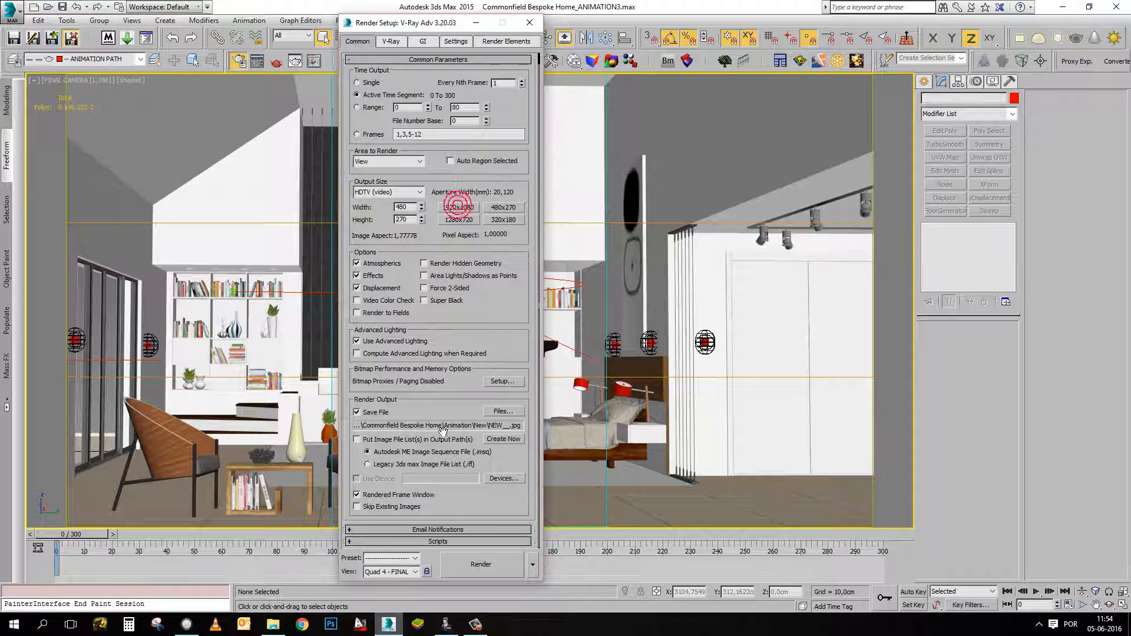
pyautogui.click(366, 416)
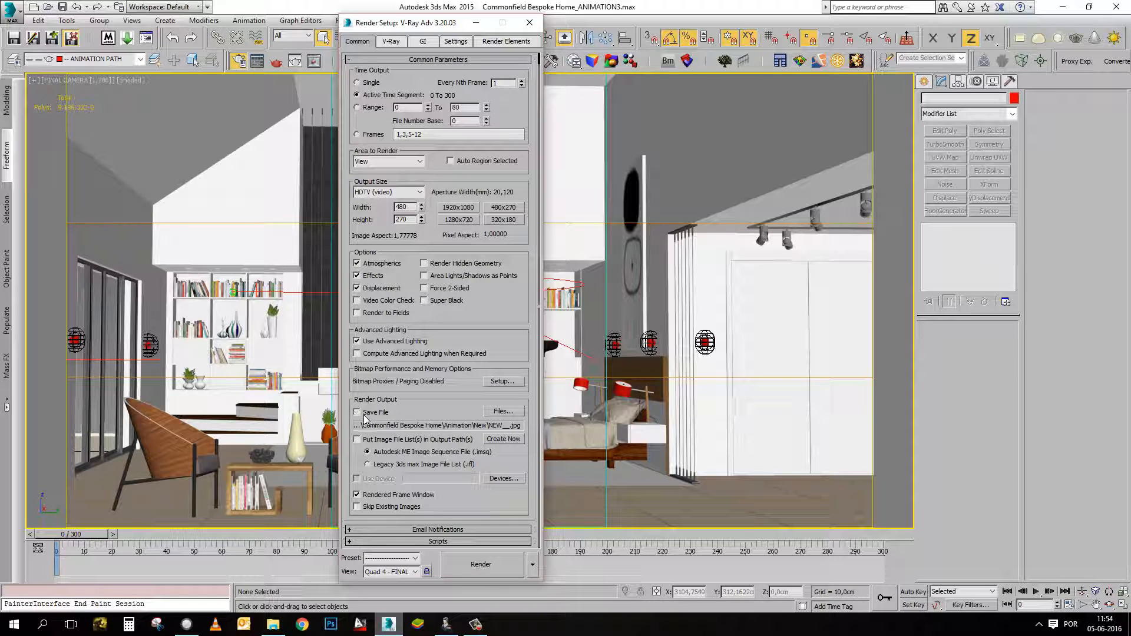
# Set the adaptive image sampler's max subdivs to 6 in the V-Ray render settings.
pyautogui.click(385, 43)
pyautogui.click(435, 95)
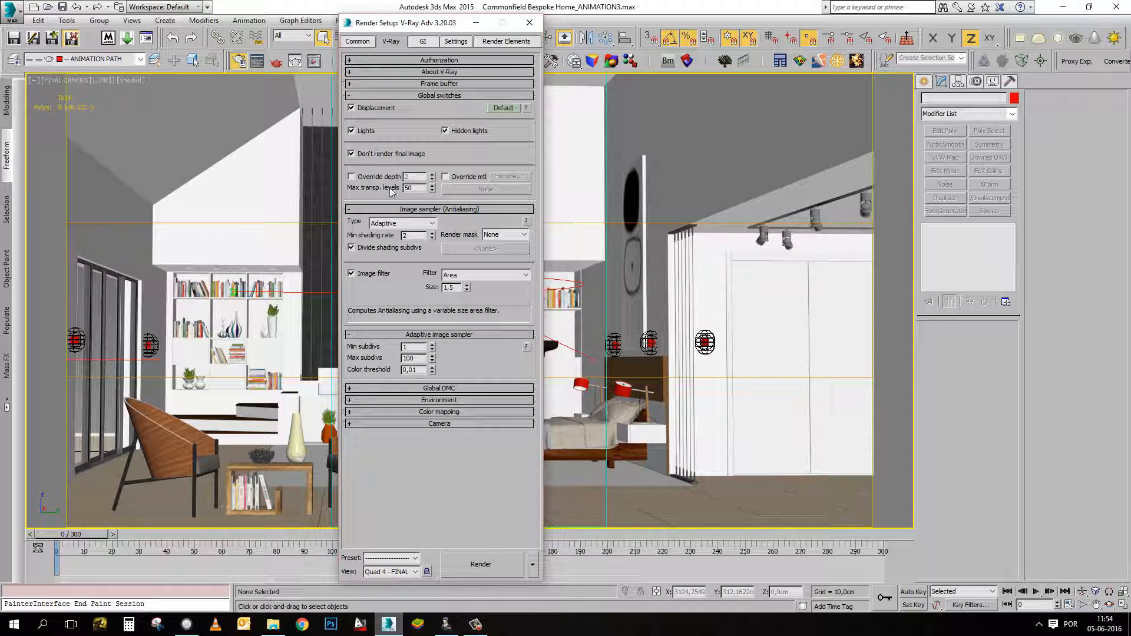
pyautogui.doubleClick(417, 357)
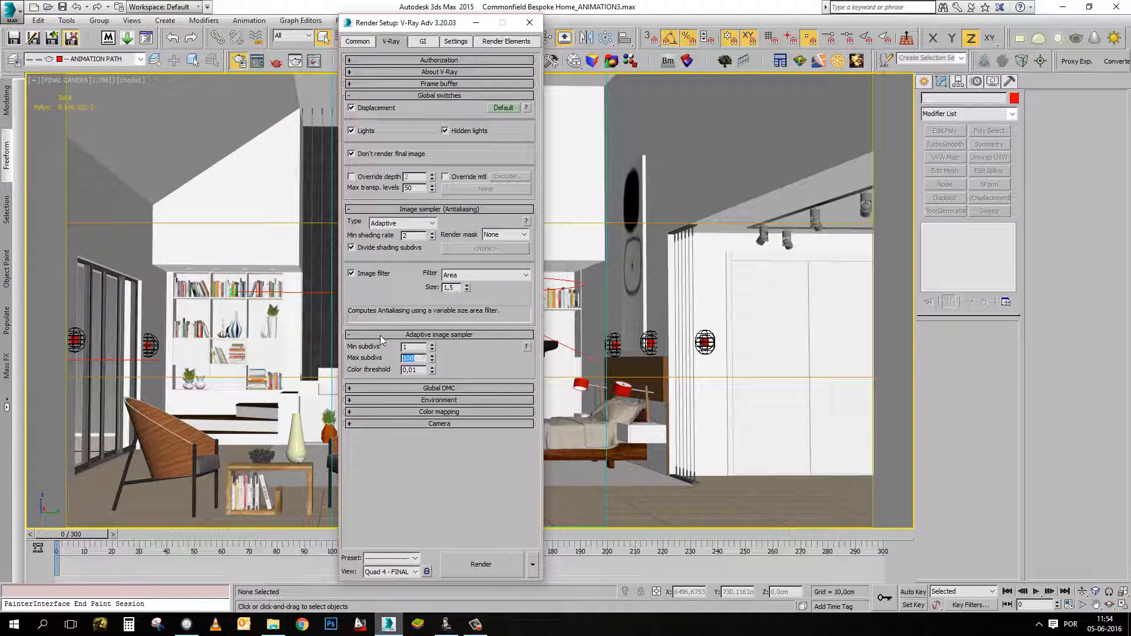
pyautogui.write('8')
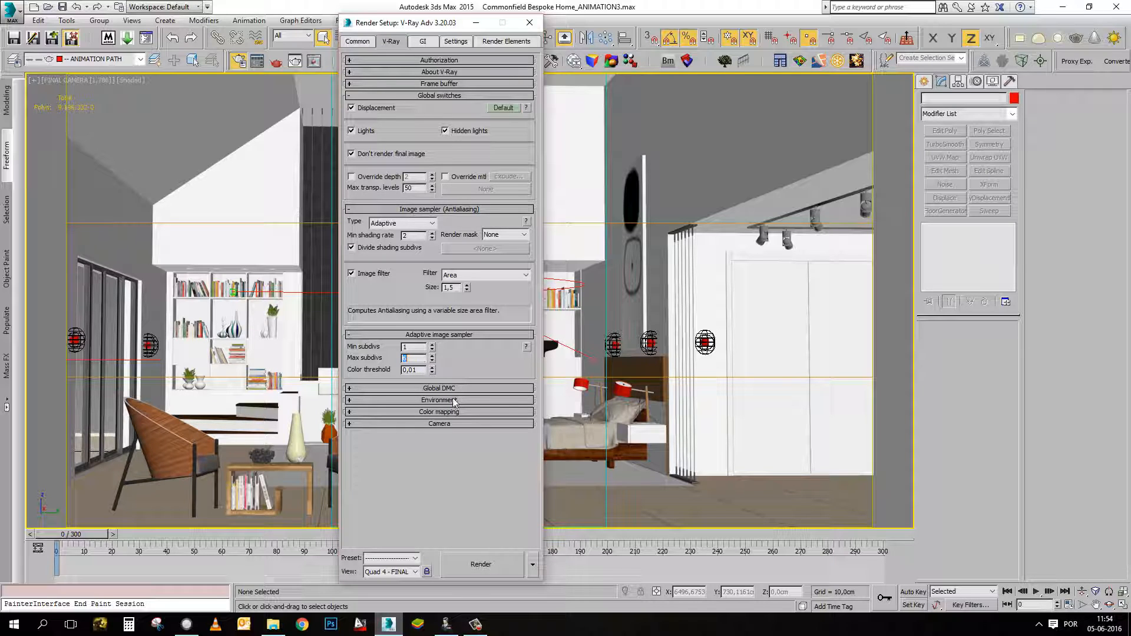
pyautogui.write('68')
# Set the adaptive image sampler's color threshold to 0,015.
pyautogui.click(415, 372)
pyautogui.write('5')
pyautogui.press('Return')
pyautogui.moveTo(413, 372); pyautogui.dragTo(421, 371)
pyautogui.doubleClick(413, 370)
pyautogui.click(414, 372)
pyautogui.write('5')
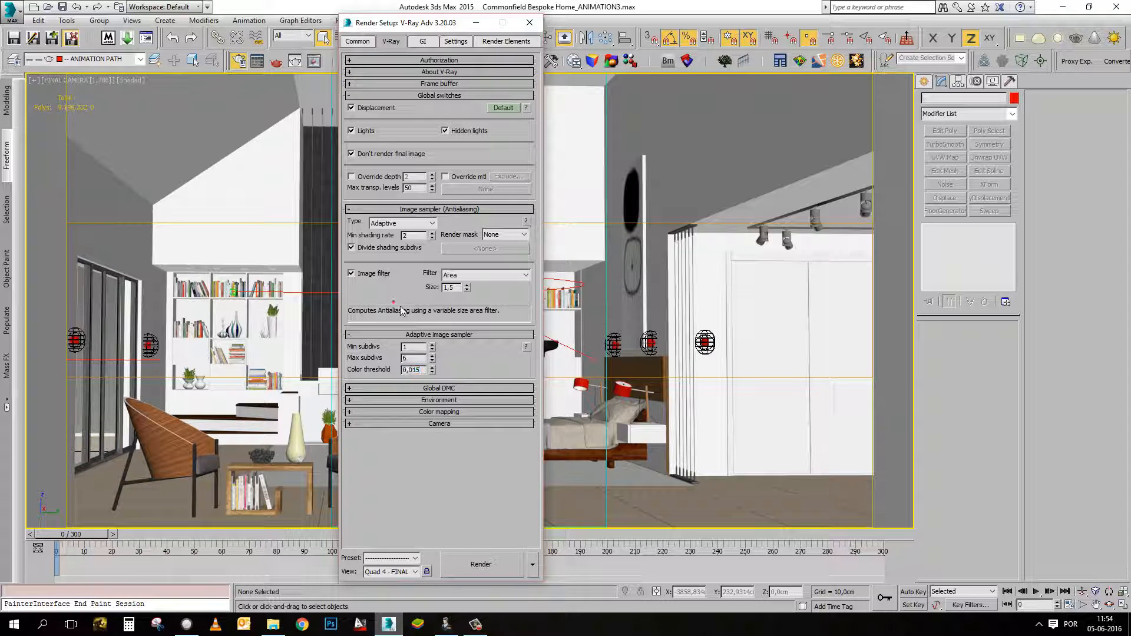
# Turn on Lock noise pattern in the Global DMC settings.
pyautogui.click(482, 389)
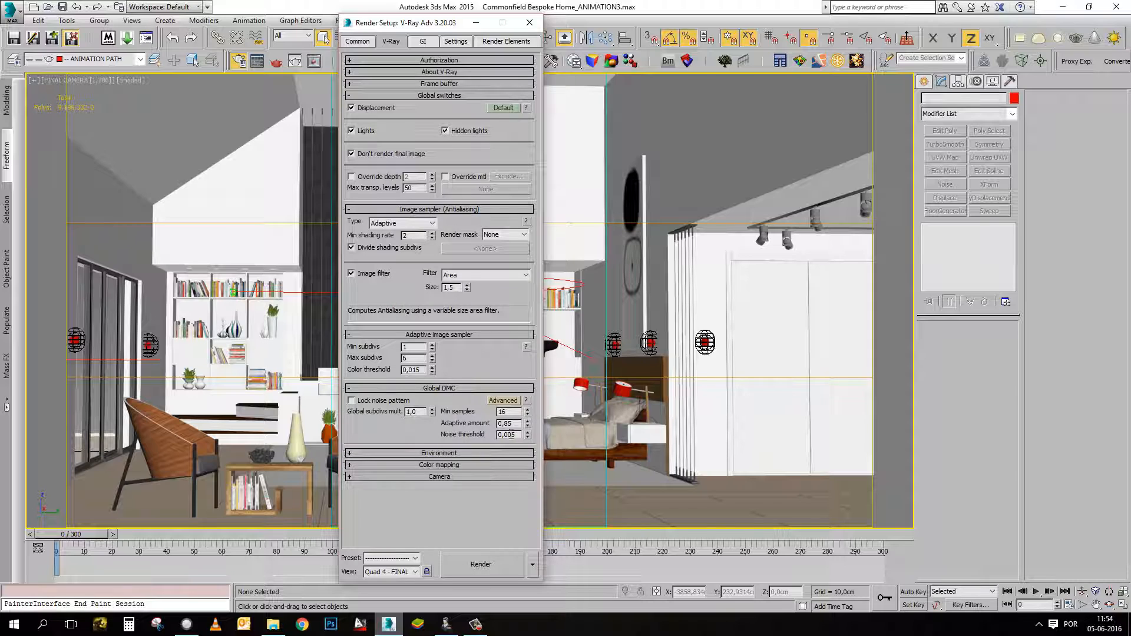
pyautogui.moveTo(507, 435); pyautogui.dragTo(515, 435)
pyautogui.click(377, 402)
pyautogui.click(366, 403)
# Examine the color mapping type and burn value, and the system settings for bucket width, sequence and dynamic memory limit.
pyautogui.click(424, 467)
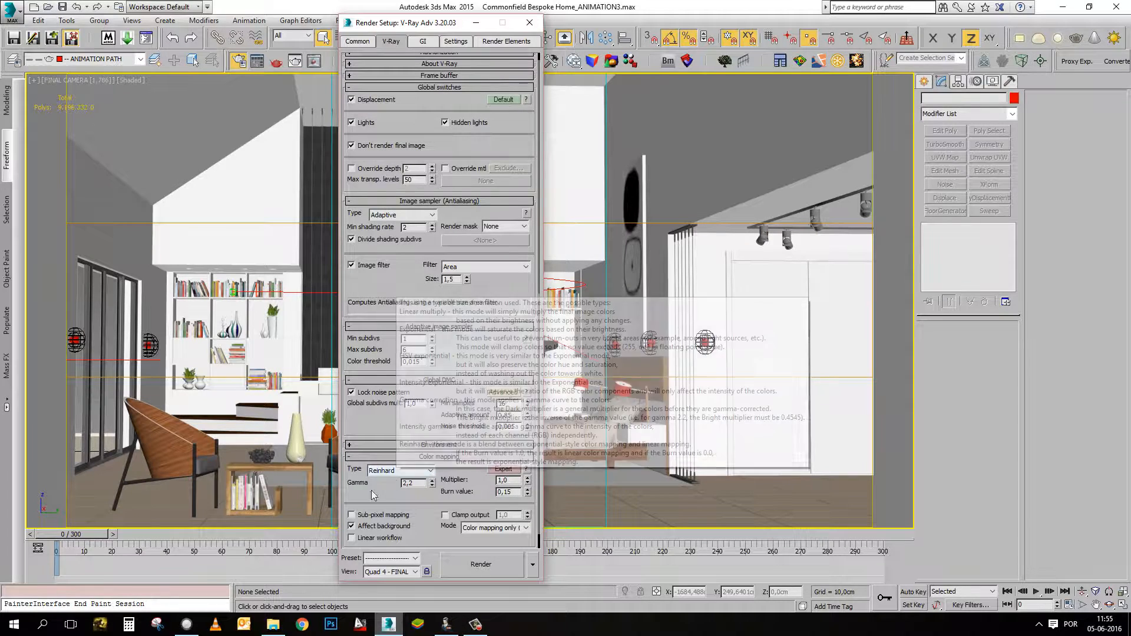
pyautogui.moveTo(353, 492); pyautogui.dragTo(354, 476)
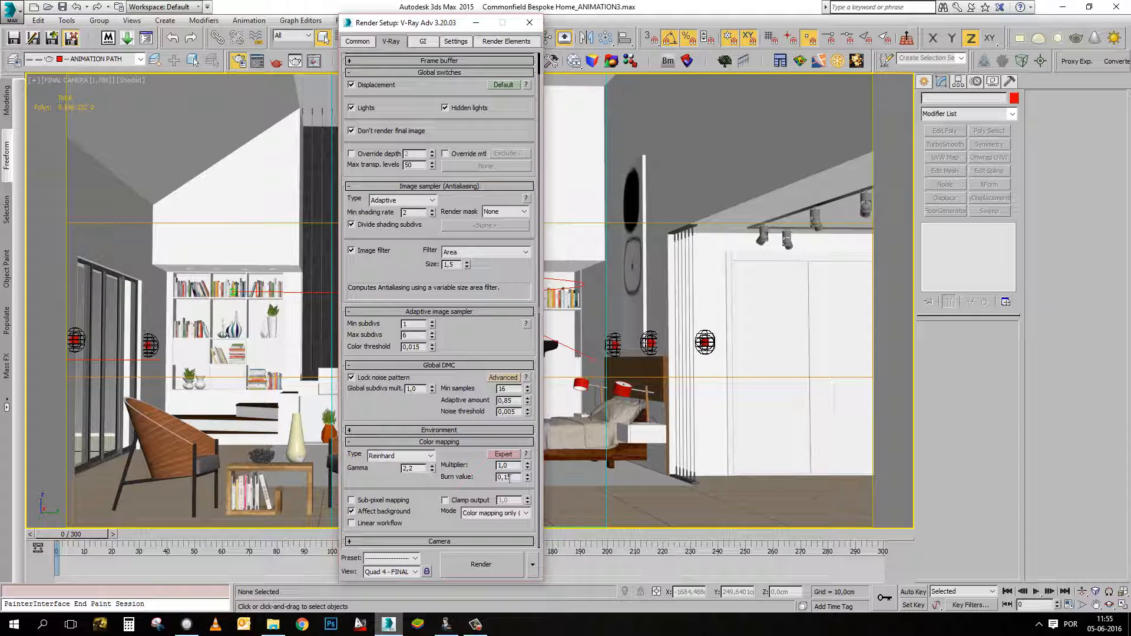
pyautogui.moveTo(511, 478)
pyautogui.mouseDown()
pyautogui.moveTo(499, 478)
pyautogui.moveTo(514, 481)
pyautogui.mouseUp()
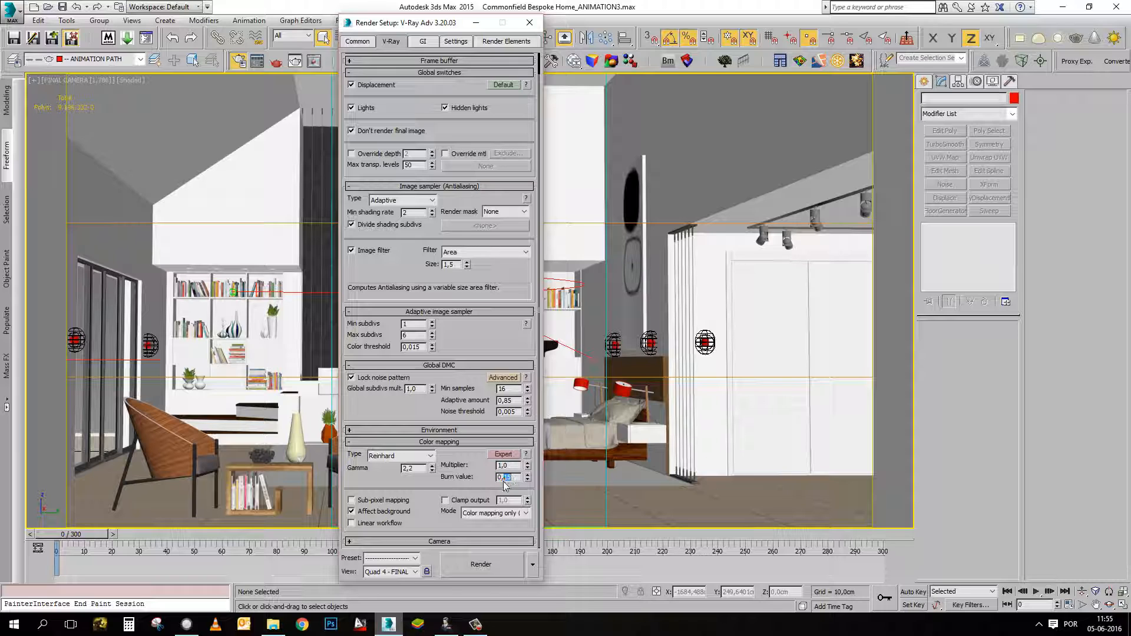
pyautogui.click(440, 487)
pyautogui.click(457, 42)
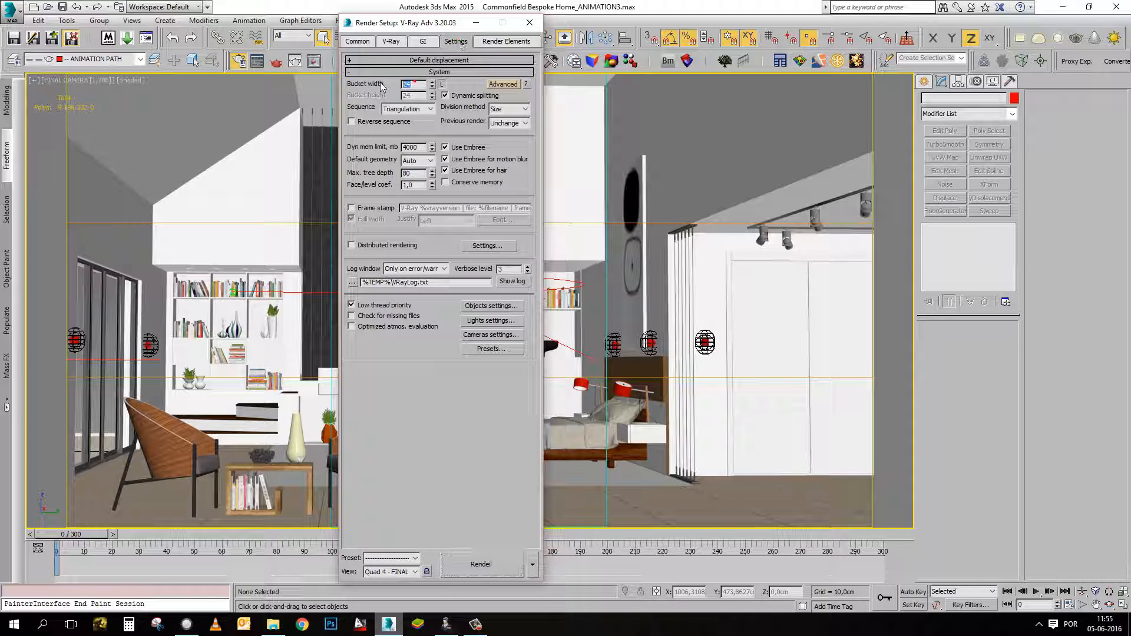
pyautogui.click(405, 111)
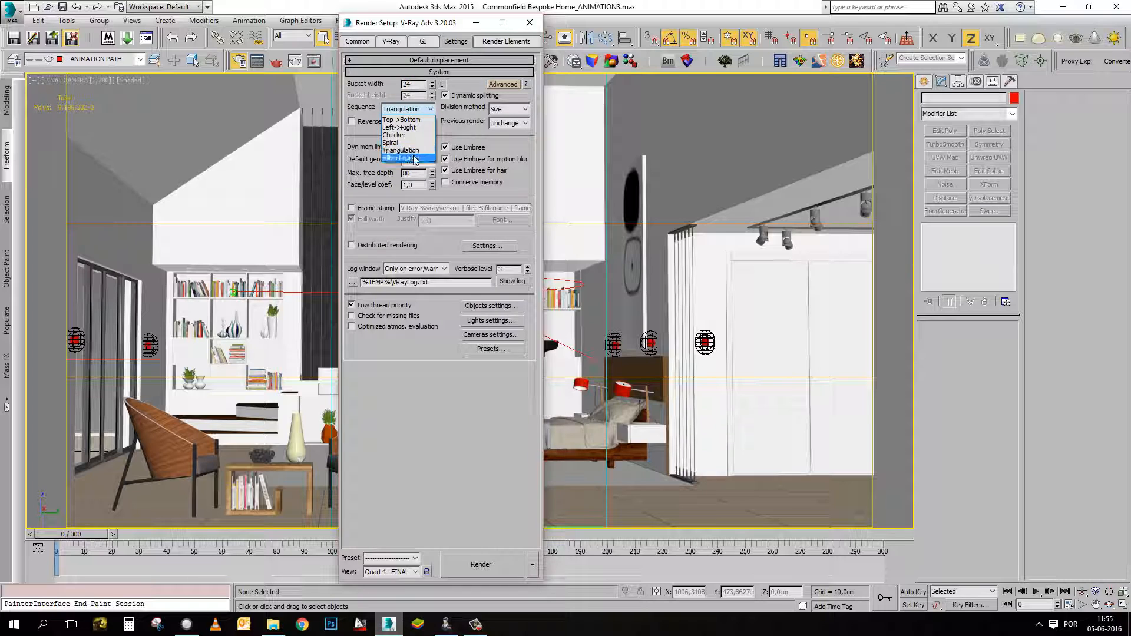
pyautogui.click(468, 120)
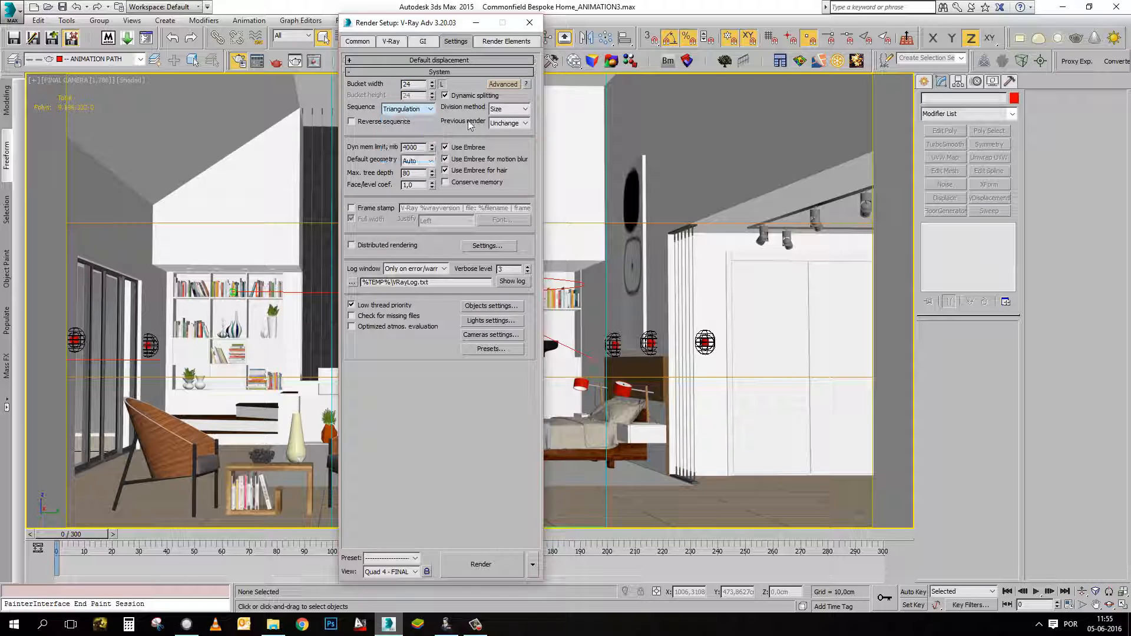
pyautogui.doubleClick(420, 147)
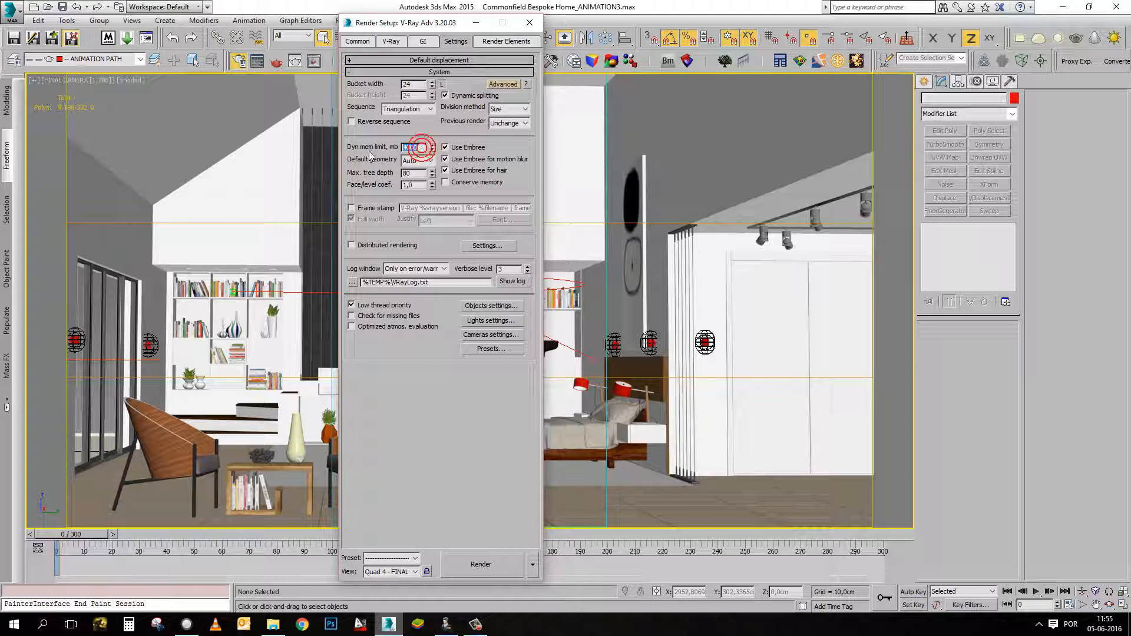
# Set the default geometry to Static in the V-Ray system settings.
pyautogui.click(422, 161)
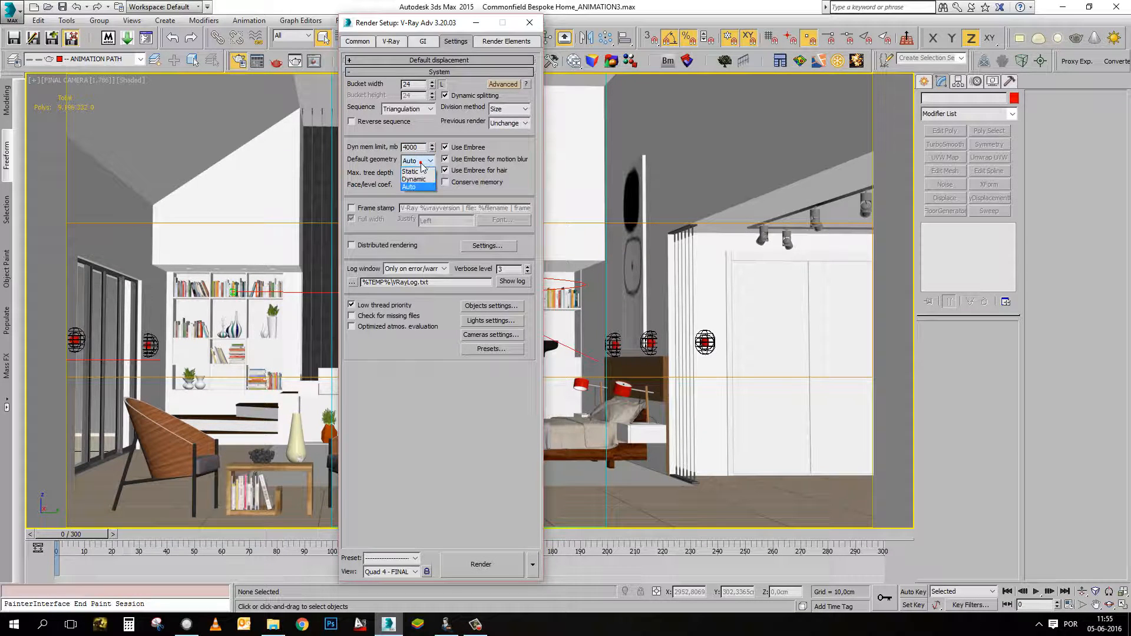
pyautogui.click(364, 172)
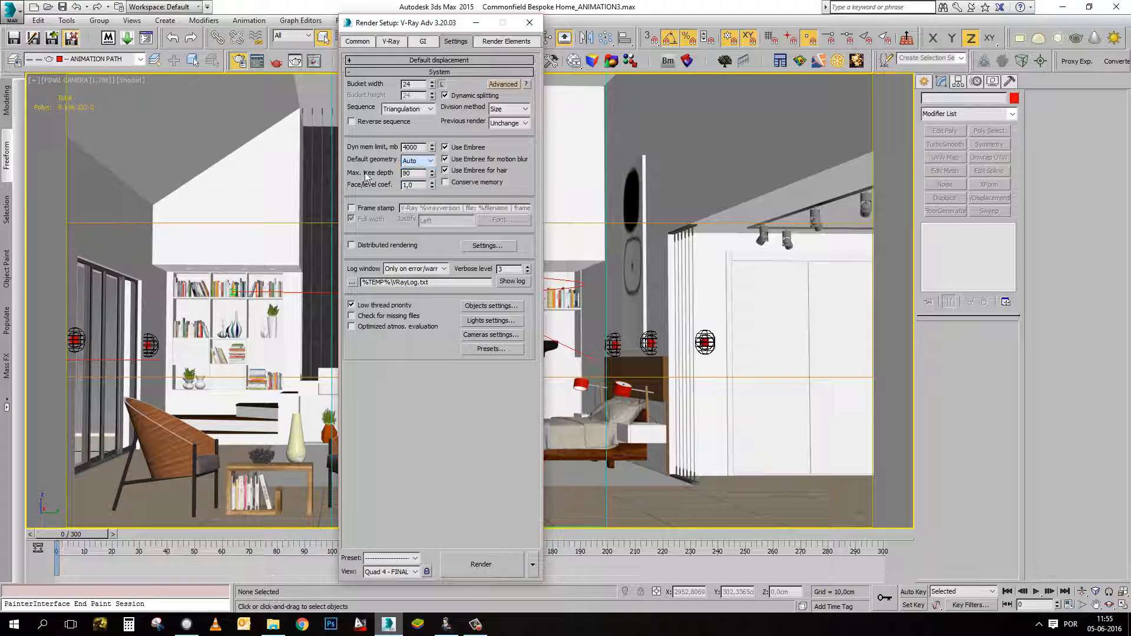
pyautogui.click(413, 159)
pyautogui.click(408, 171)
pyautogui.click(419, 161)
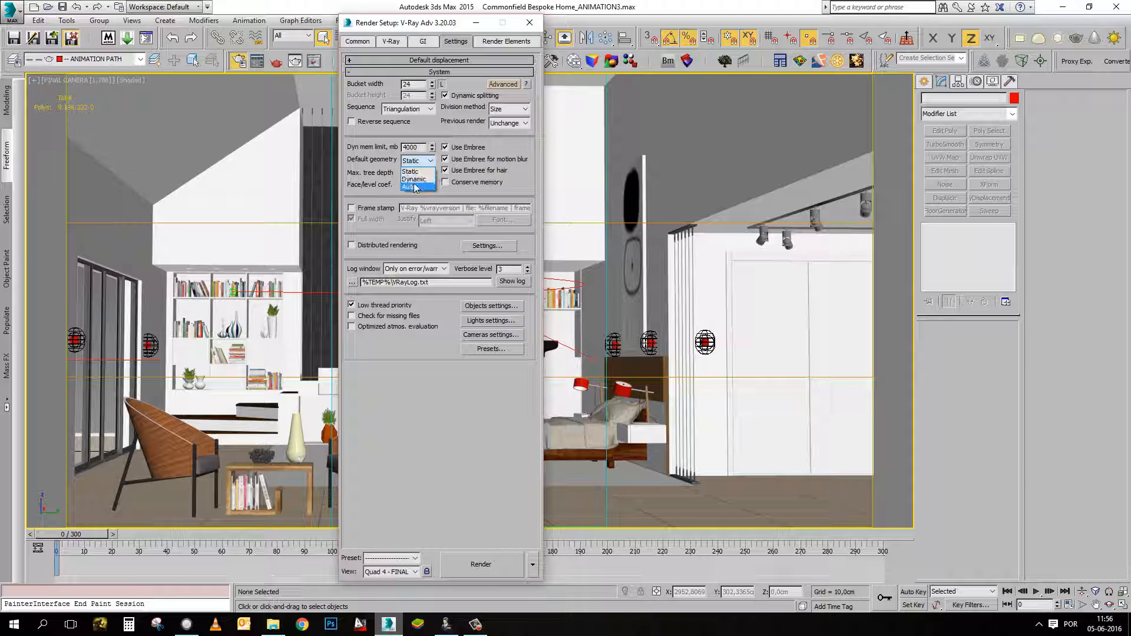
pyautogui.click(414, 171)
# Review the dynamic memory limit and the default geometry options, leaving Static selected.
pyautogui.click(418, 161)
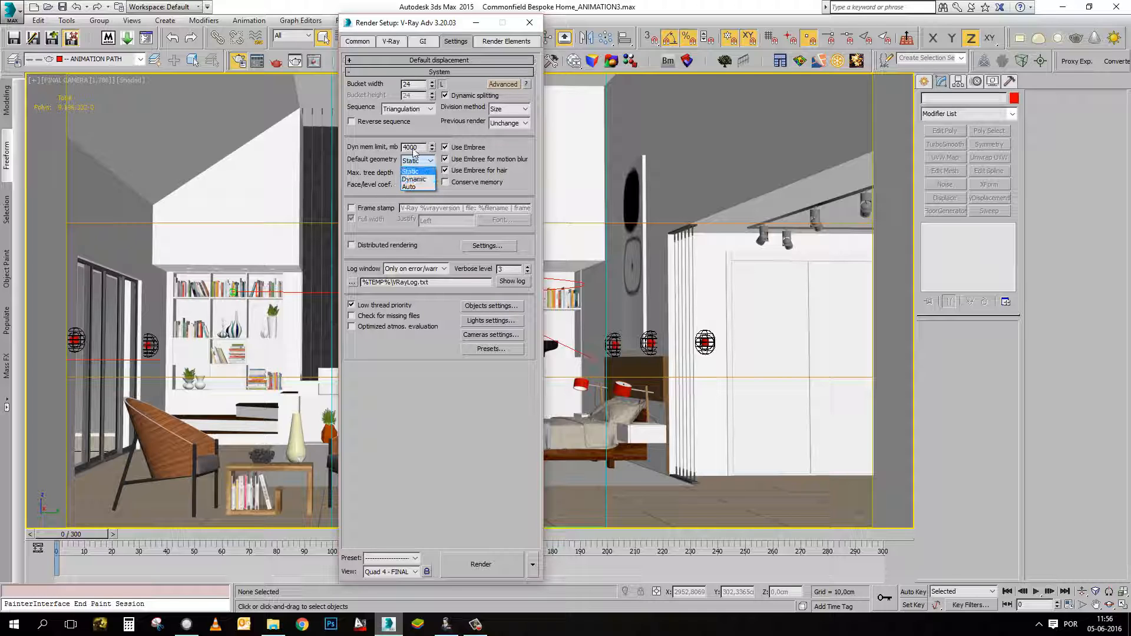
pyautogui.click(429, 152)
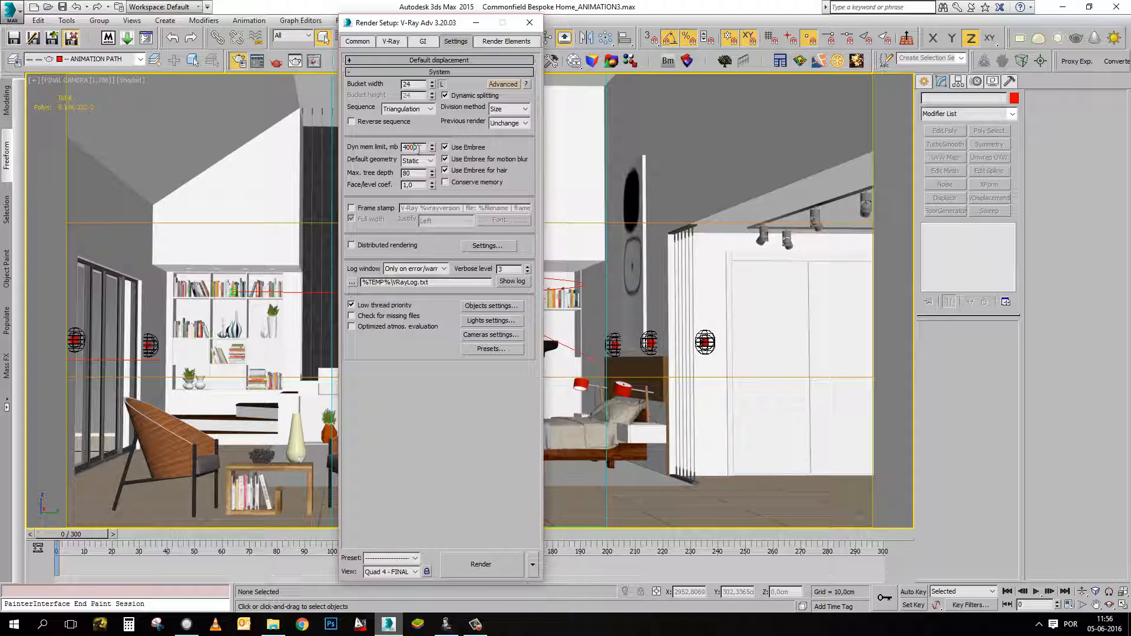
pyautogui.click(416, 160)
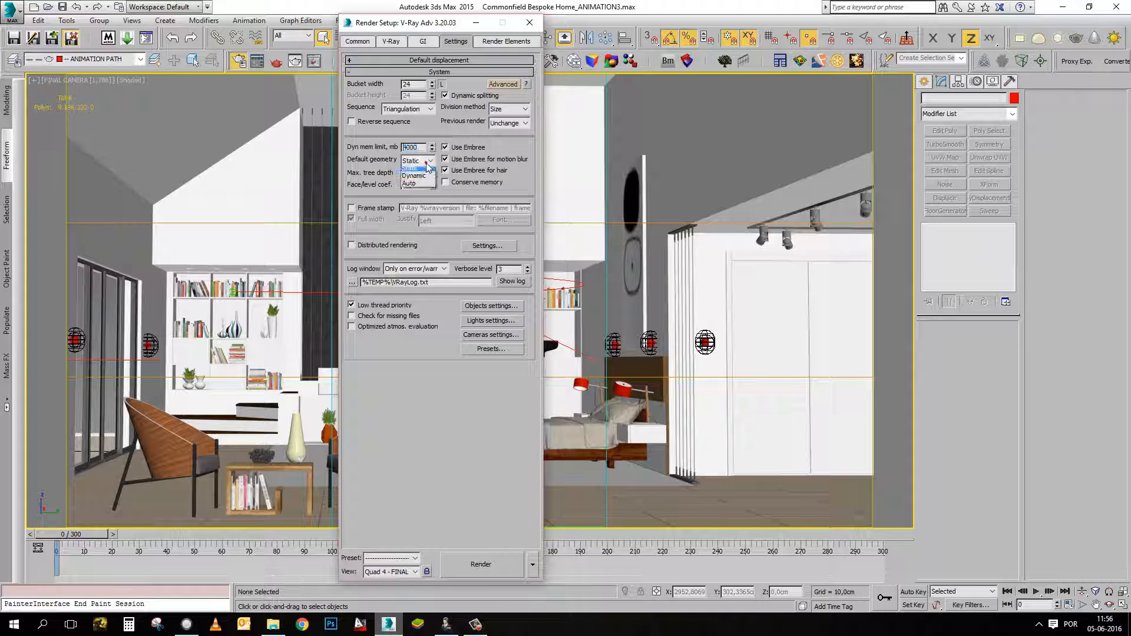
pyautogui.click(412, 157)
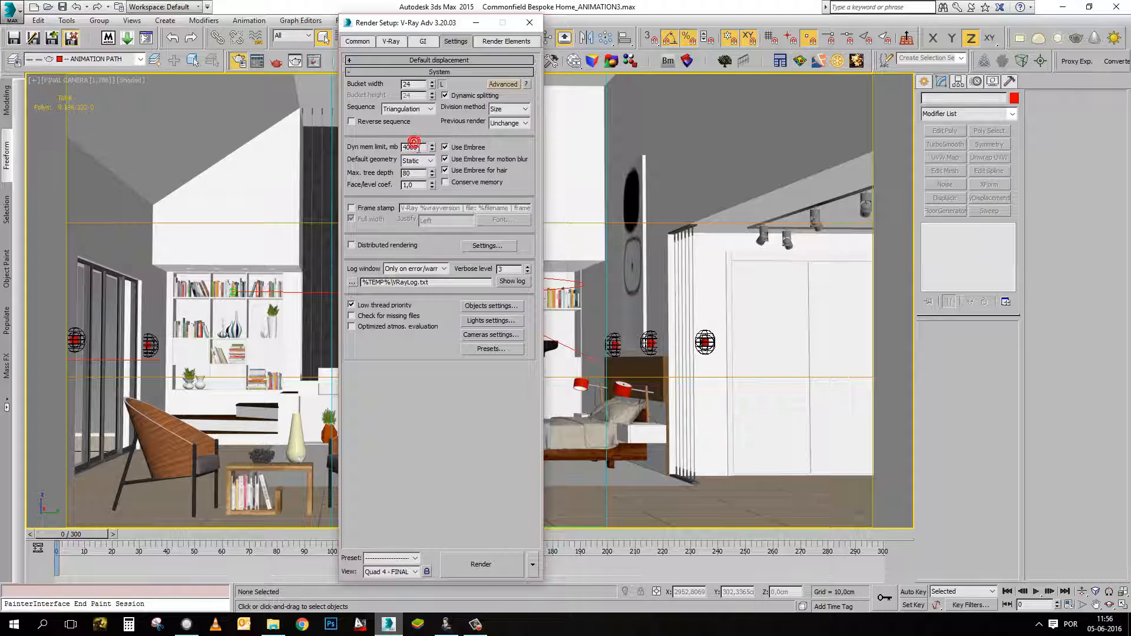
pyautogui.click(404, 143)
pyautogui.click(417, 161)
pyautogui.click(412, 179)
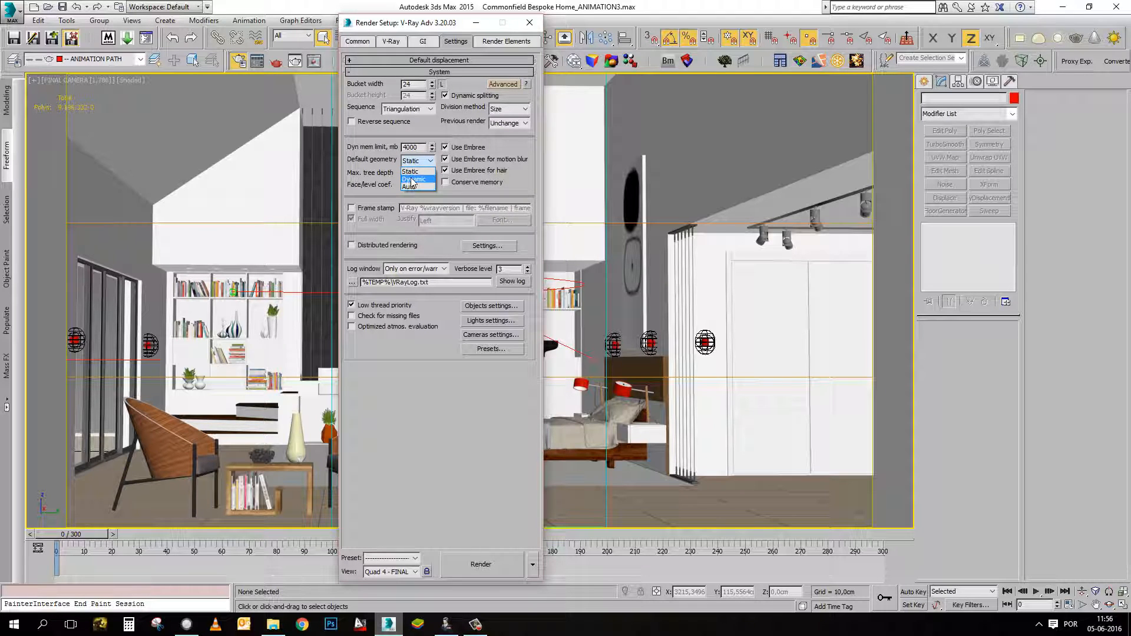
pyautogui.click(417, 161)
pyautogui.click(411, 171)
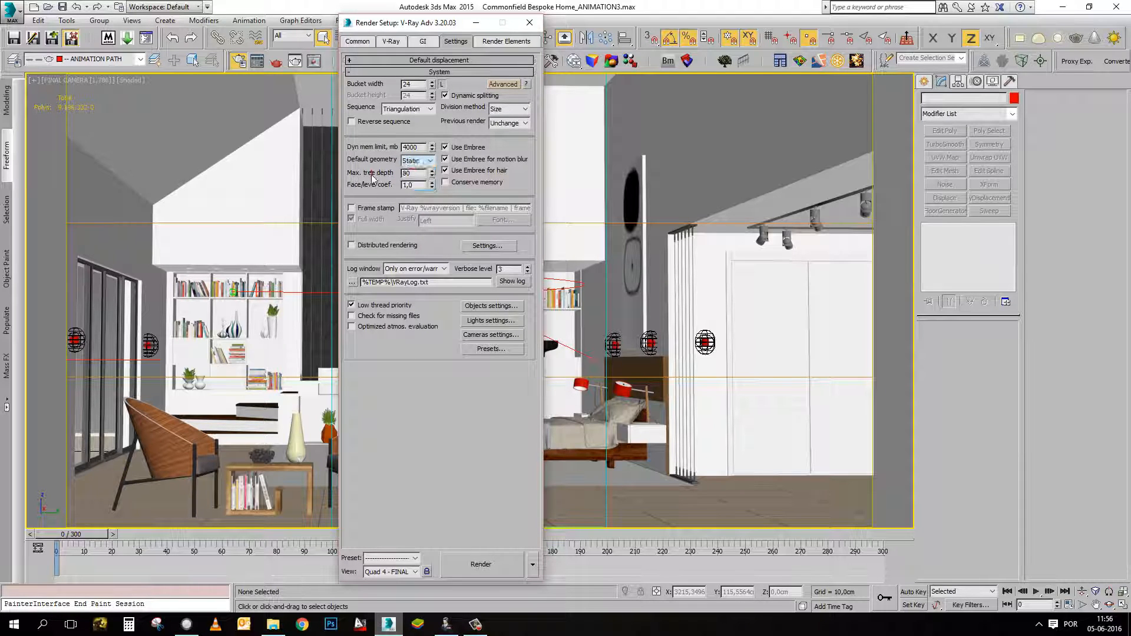
# Set the irradiance map's current preset to Medium - animation in the V-Ray GI settings.
pyautogui.click(424, 41)
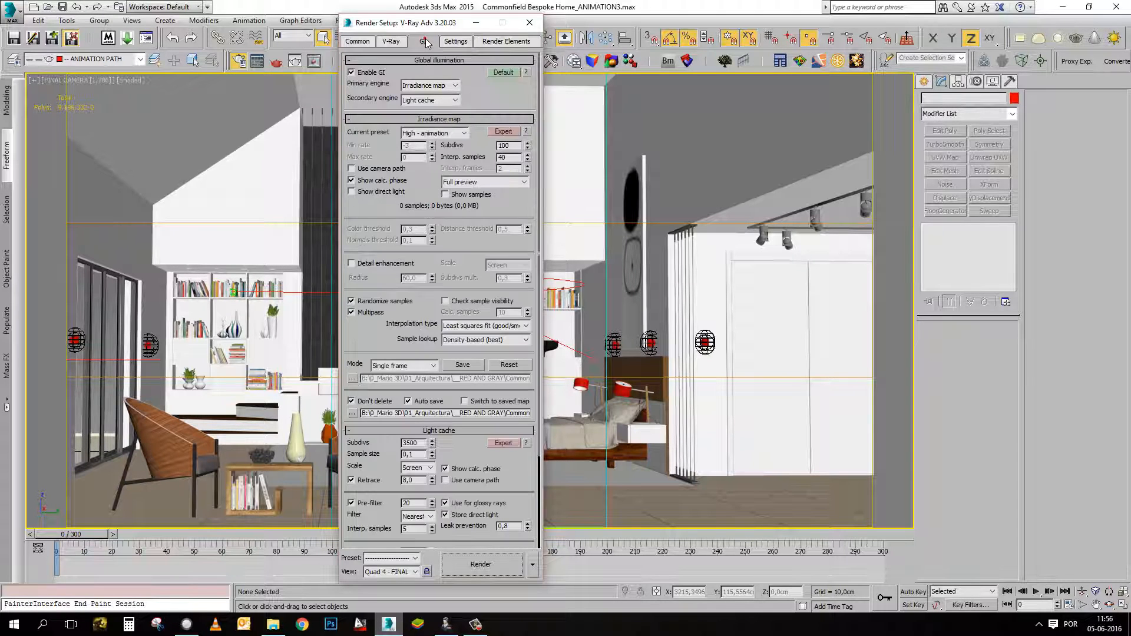
pyautogui.moveTo(432, 26); pyautogui.dragTo(509, 18)
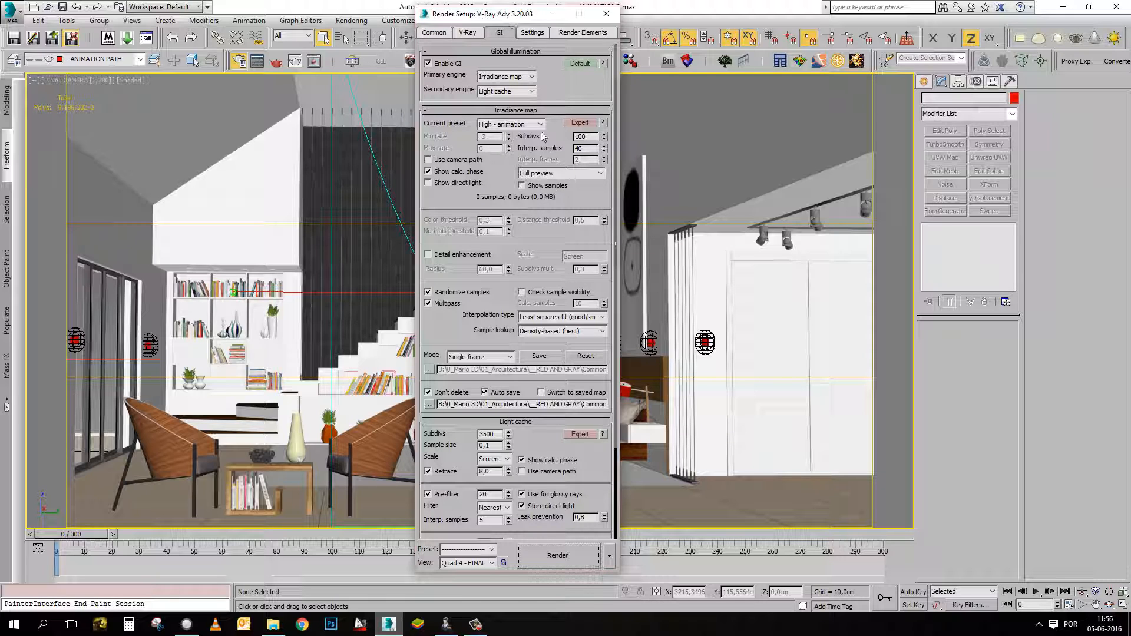
pyautogui.scroll(-1, 430, 319)
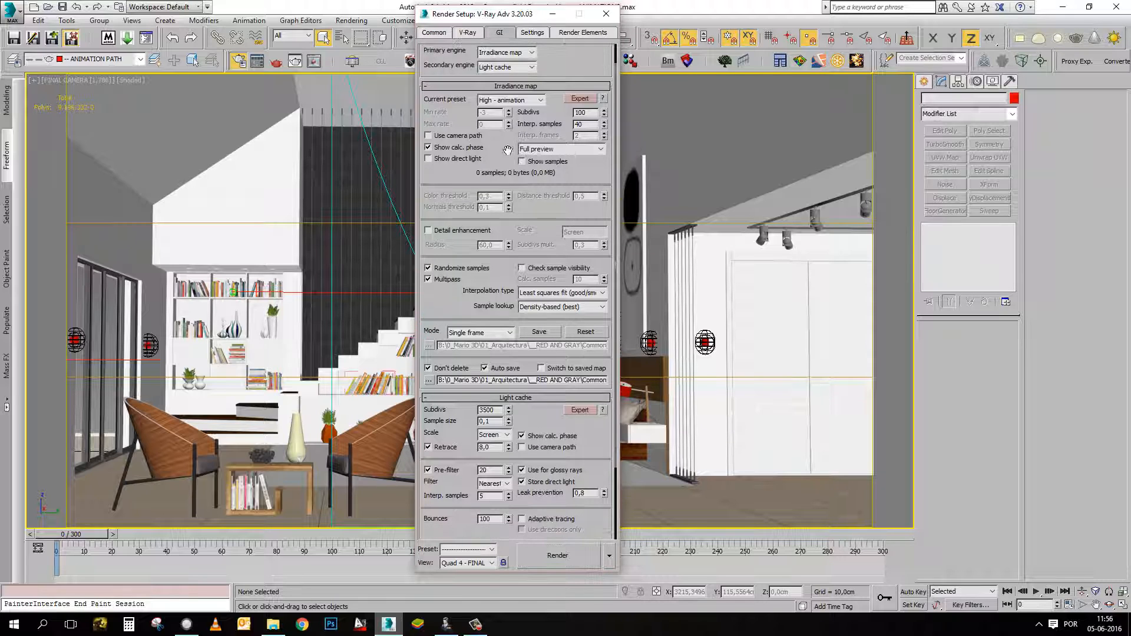
pyautogui.click(521, 101)
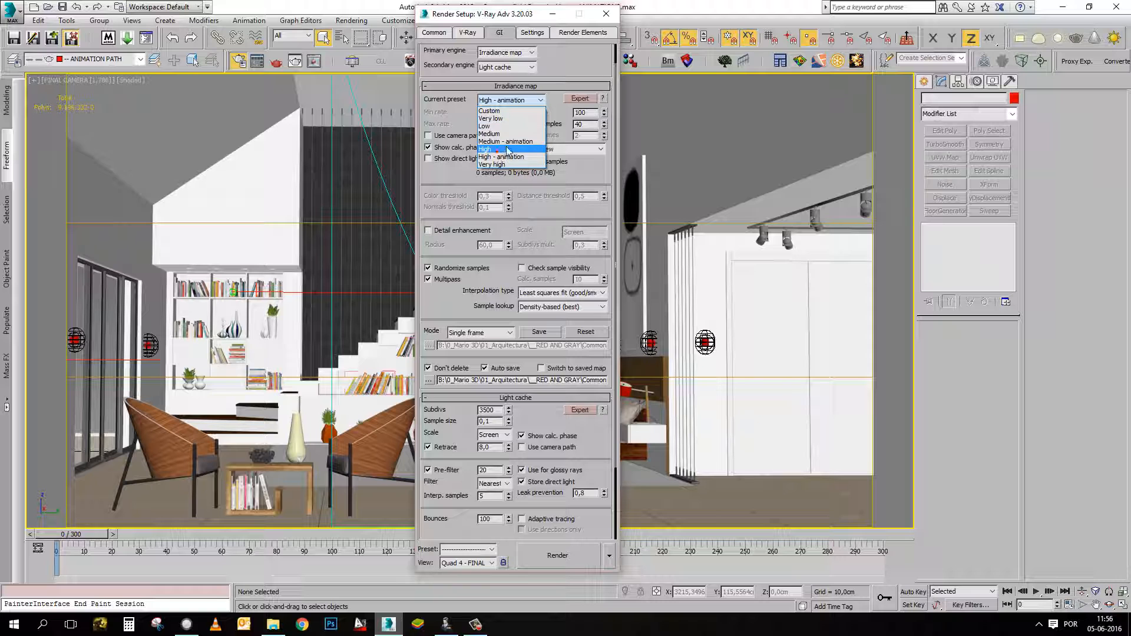
pyautogui.click(502, 141)
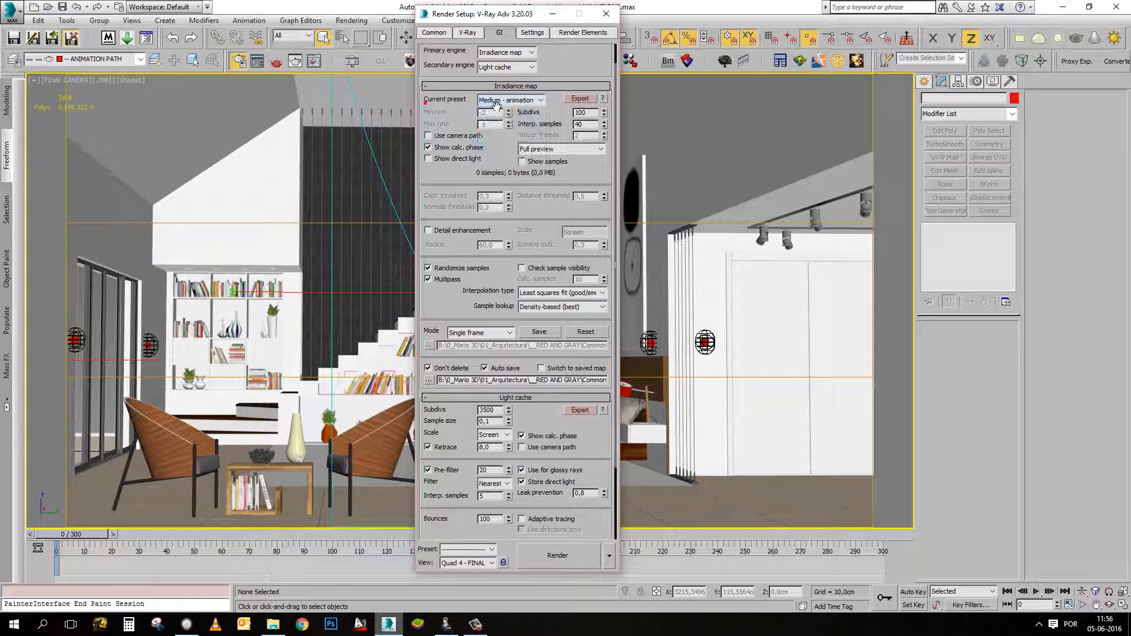
pyautogui.scroll(1, 439, 115)
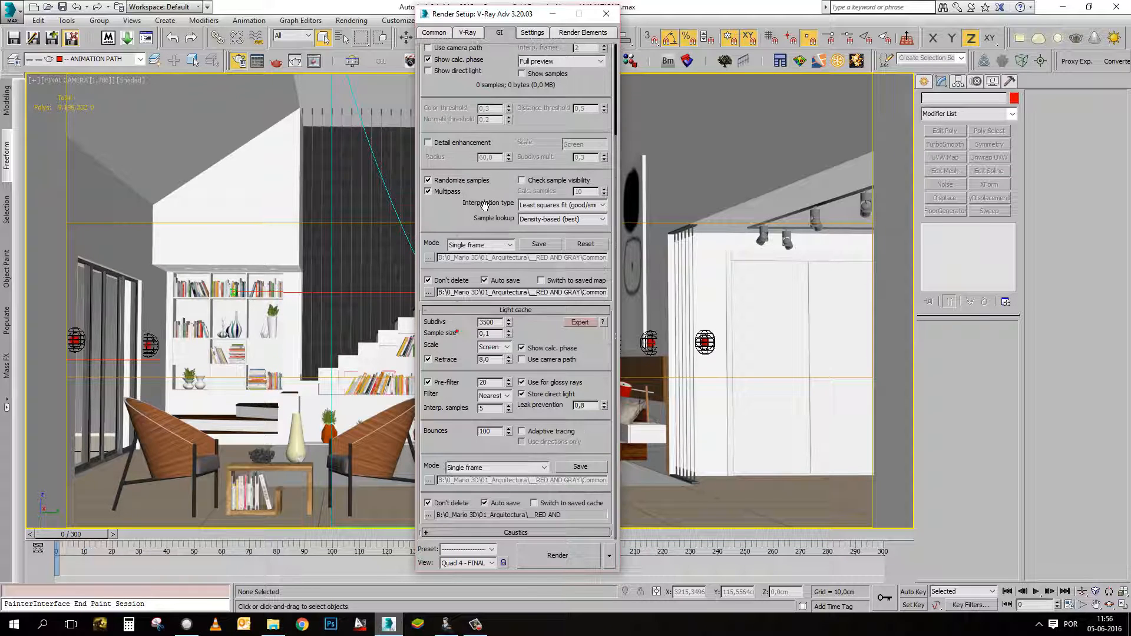
# Set the light cache Subdivs to 1500.
pyautogui.moveTo(457, 331); pyautogui.dragTo(482, 219)
pyautogui.scroll(3, 478, 220)
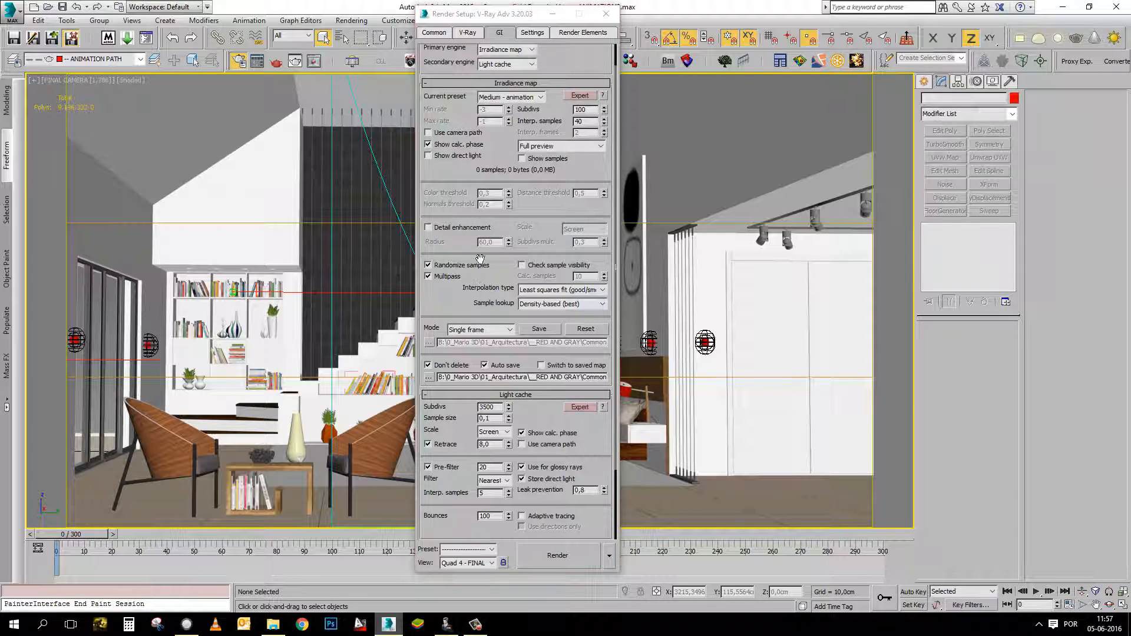
pyautogui.scroll(-3, 459, 313)
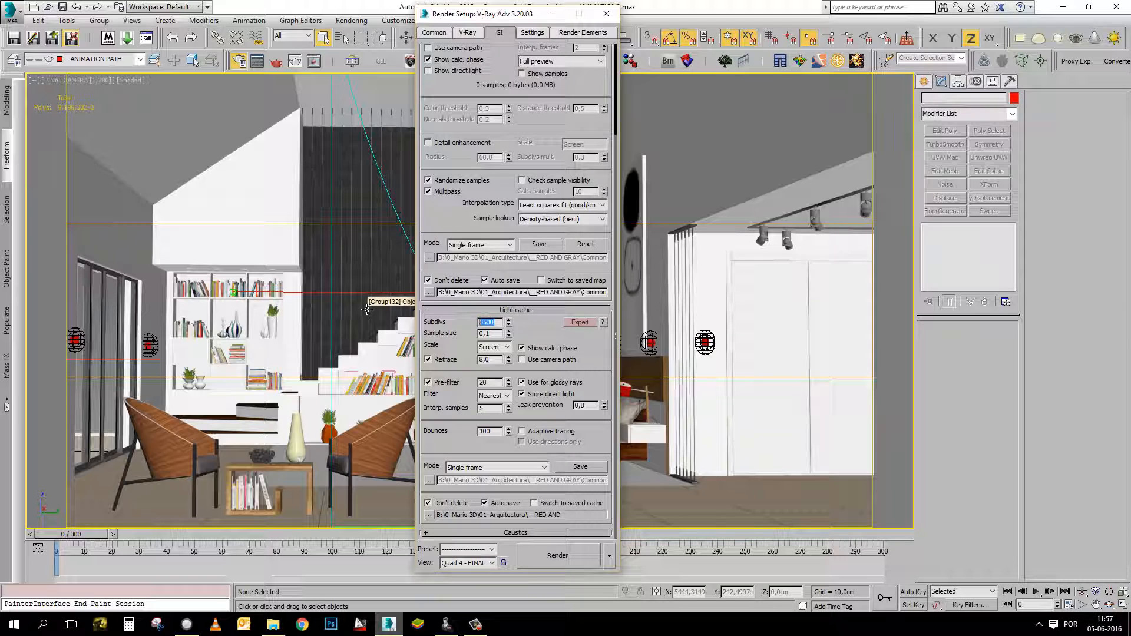
pyautogui.write('1')
pyautogui.click(545, 333)
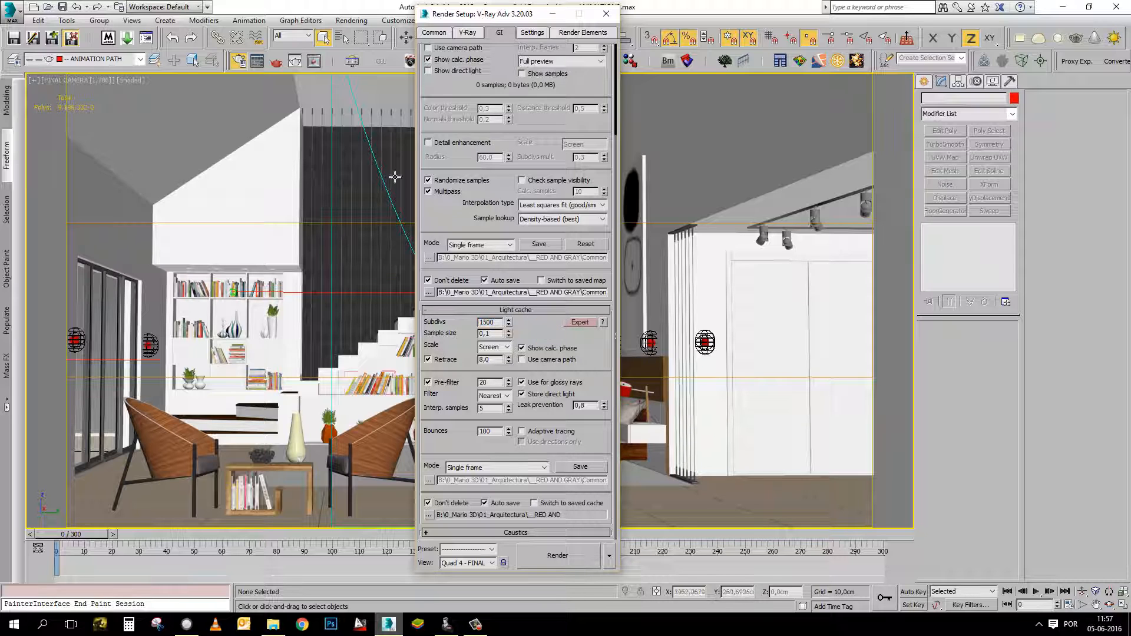
# Examine the GI engines, the irradiance map preset and sampling values, and the light cache settings.
pyautogui.moveTo(470, 219); pyautogui.dragTo(457, 379)
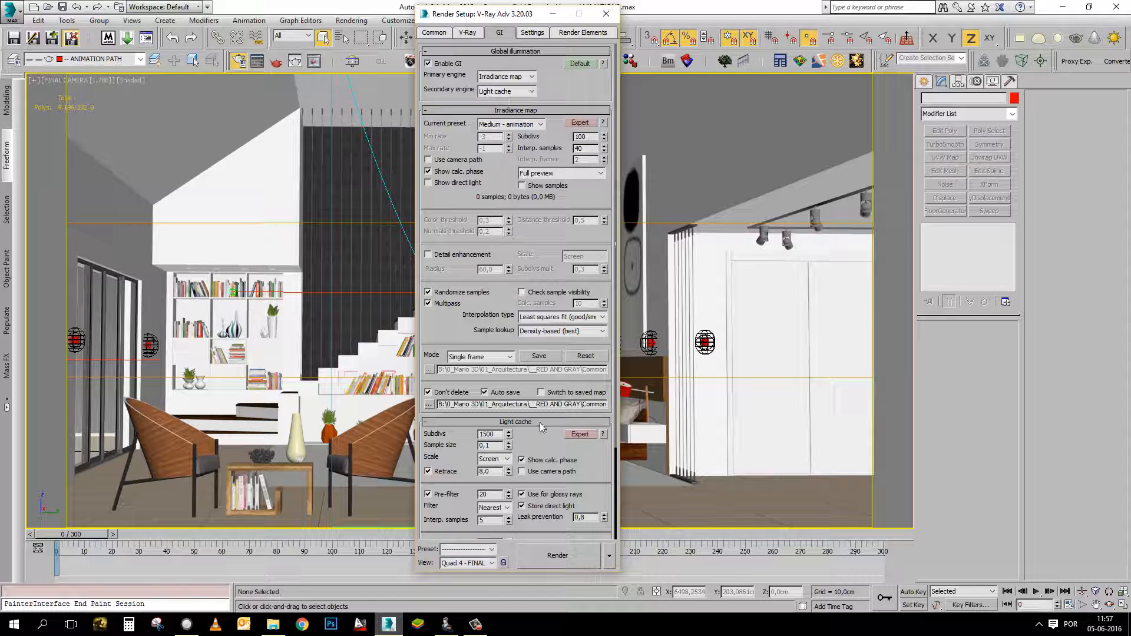
pyautogui.scroll(-3, 505, 361)
pyautogui.scroll(3, 524, 146)
pyautogui.click(363, 460)
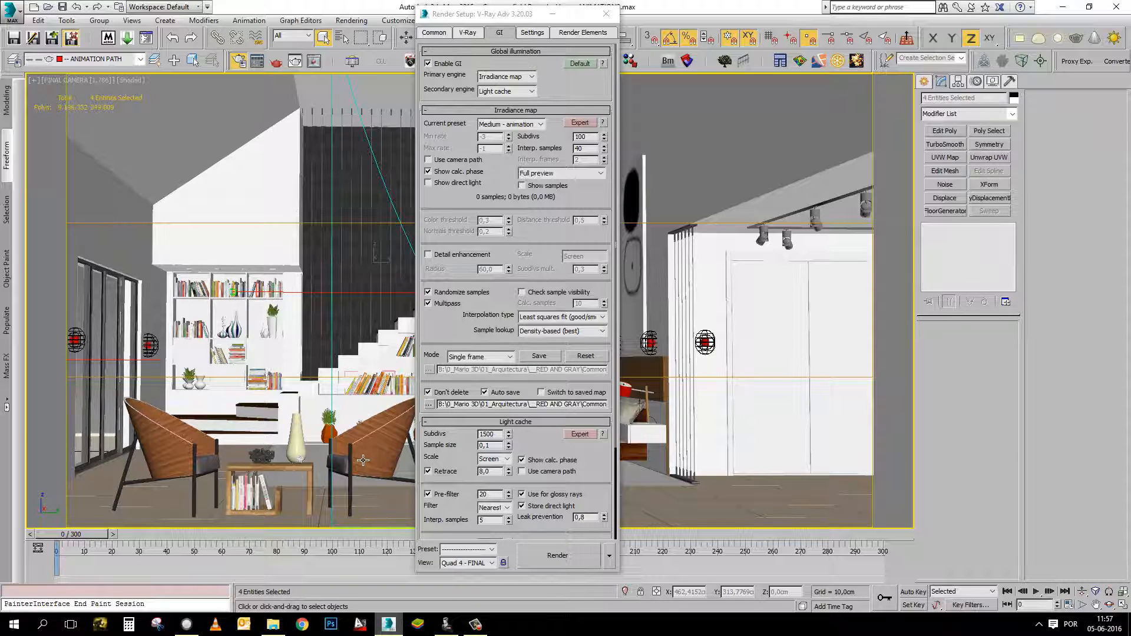
pyautogui.click(456, 321)
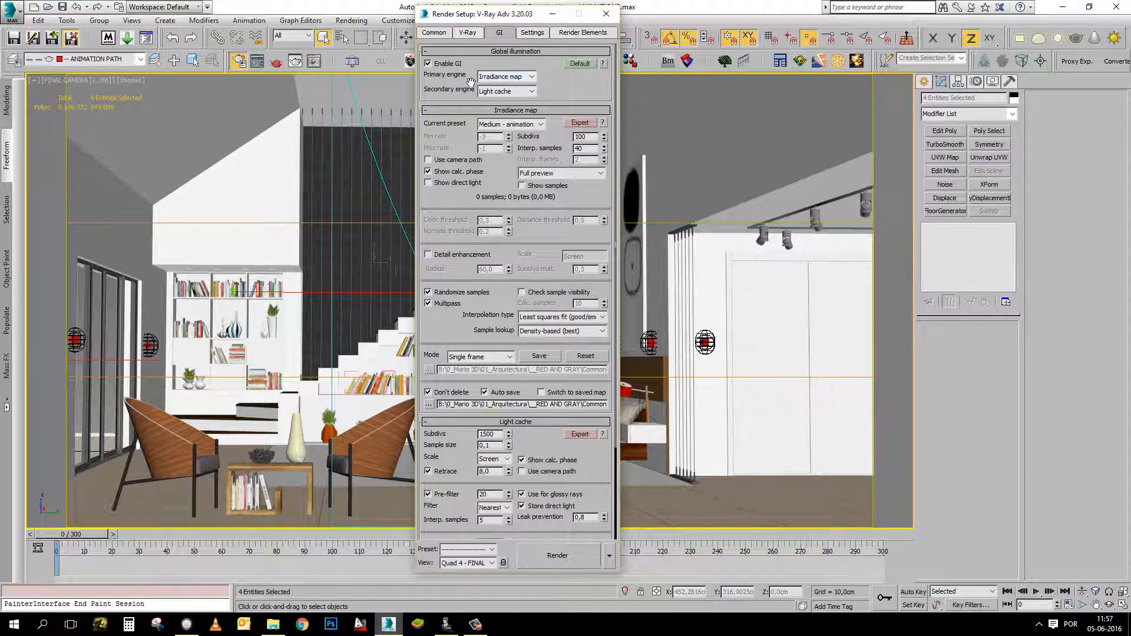
pyautogui.scroll(-1, 581, 85)
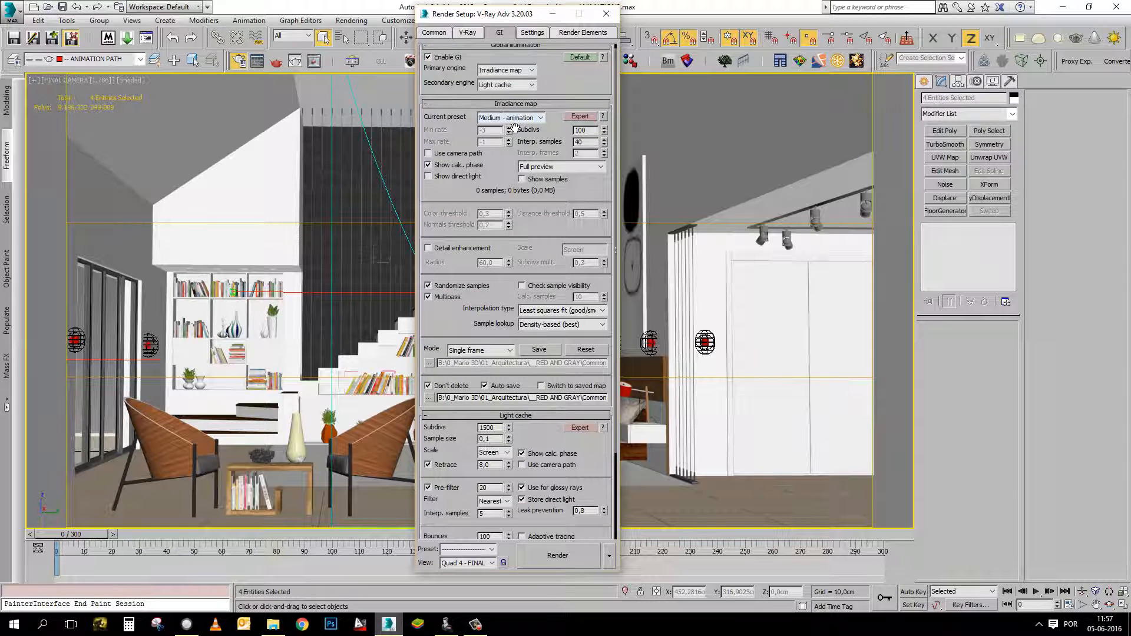
pyautogui.moveTo(563, 82); pyautogui.dragTo(564, 58)
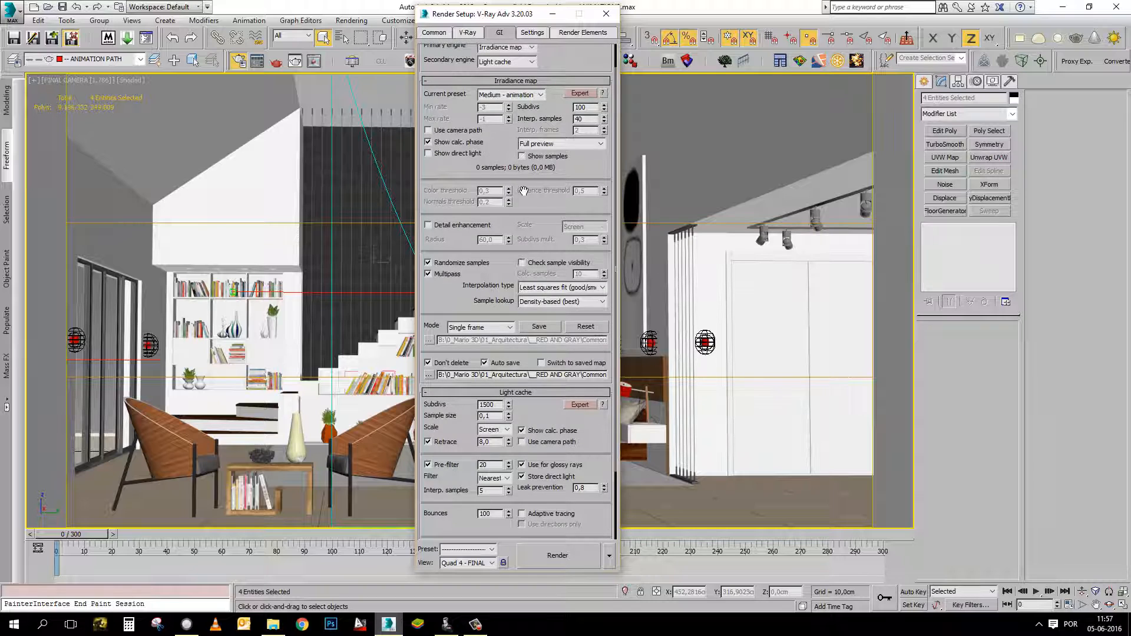
pyautogui.scroll(2, 523, 191)
# Set the irradiance map Subdivs to 25 and Interp. samples to 20.
pyautogui.moveTo(595, 134); pyautogui.dragTo(532, 181)
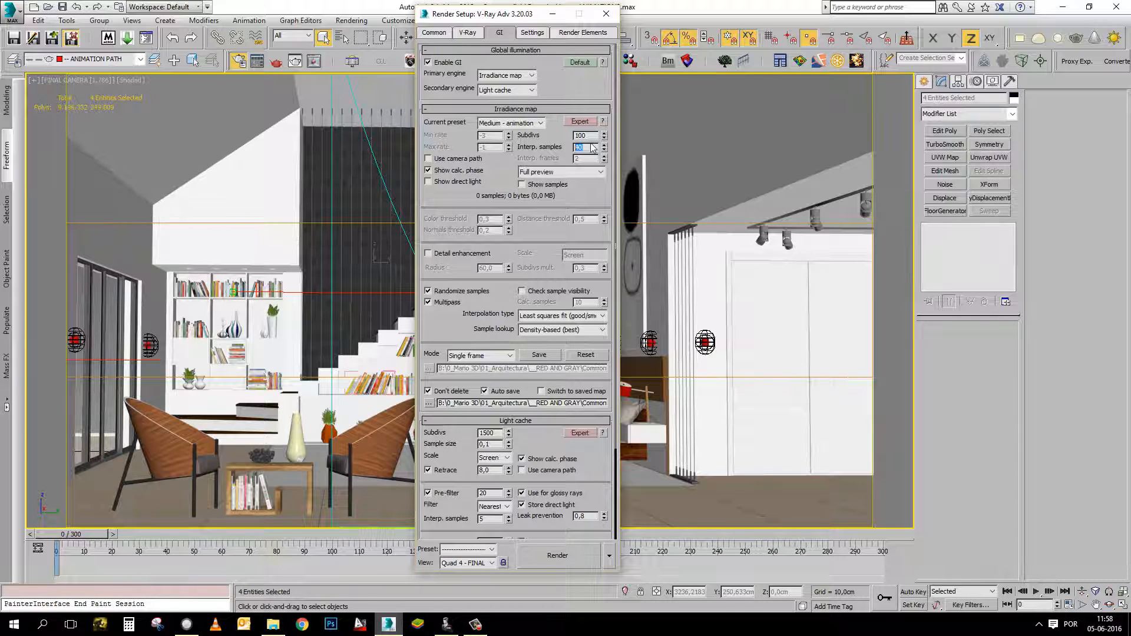
pyautogui.moveTo(590, 135); pyautogui.dragTo(532, 146)
pyautogui.press('Return')
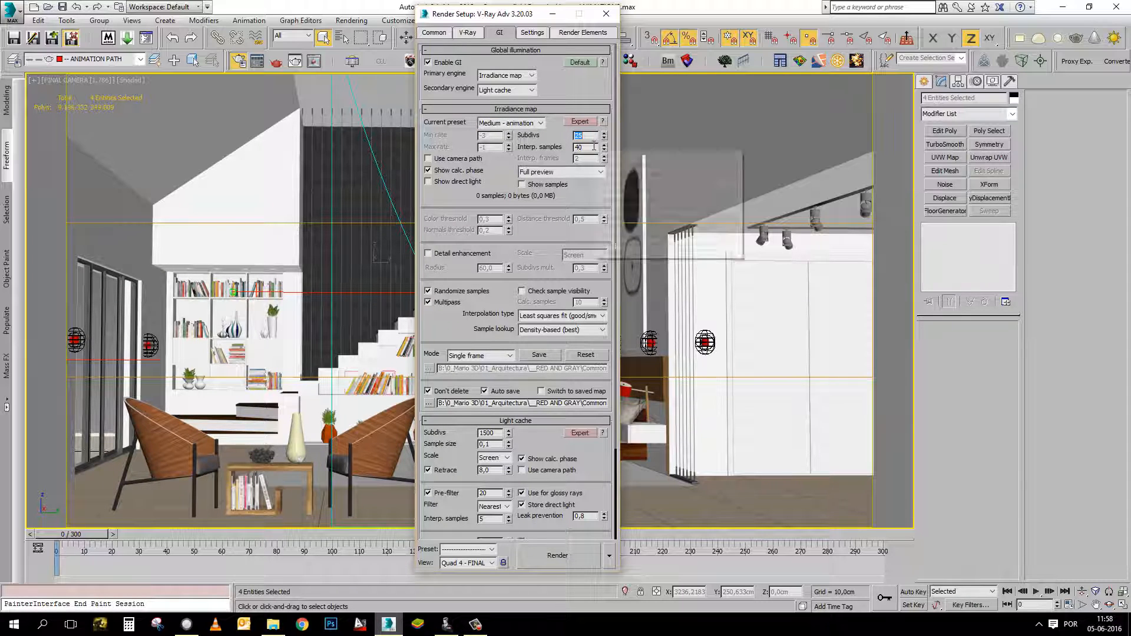
pyautogui.press('Tab')
pyautogui.write('20')
pyautogui.press('Return')
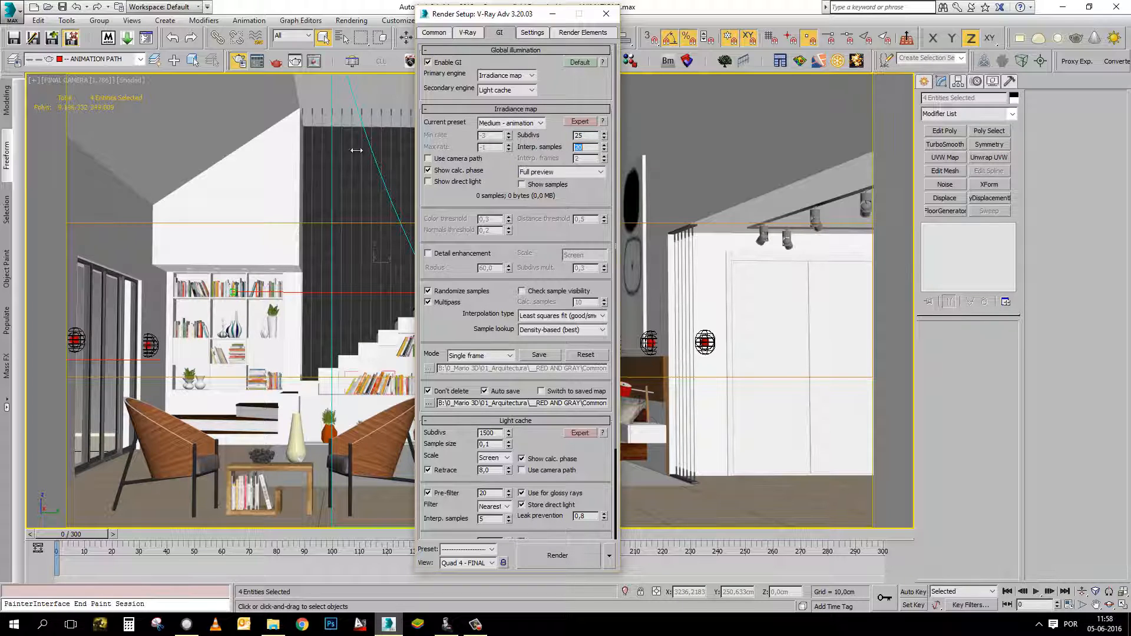
# Set the irradiance map Subdivs to 100 and Interp. samples to 40.
pyautogui.doubleClick(583, 135)
pyautogui.doubleClick(581, 147)
pyautogui.write('40')
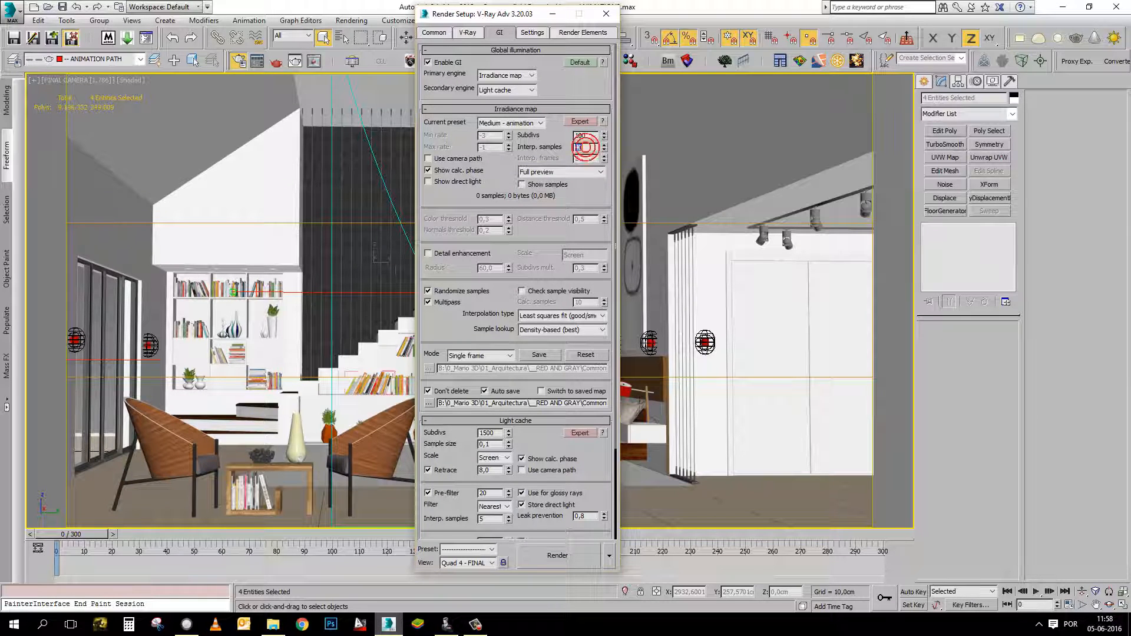
pyautogui.press('Return')
# Set the irradiance map mode to Animation (prepass).
pyautogui.scroll(-3, 518, 237)
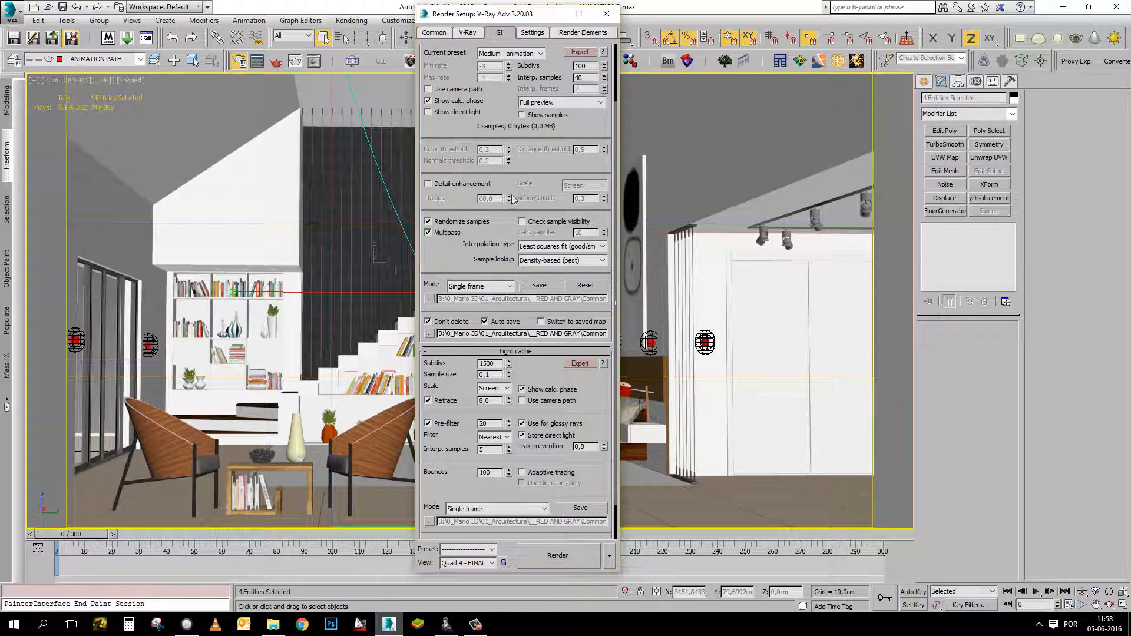
pyautogui.click(488, 289)
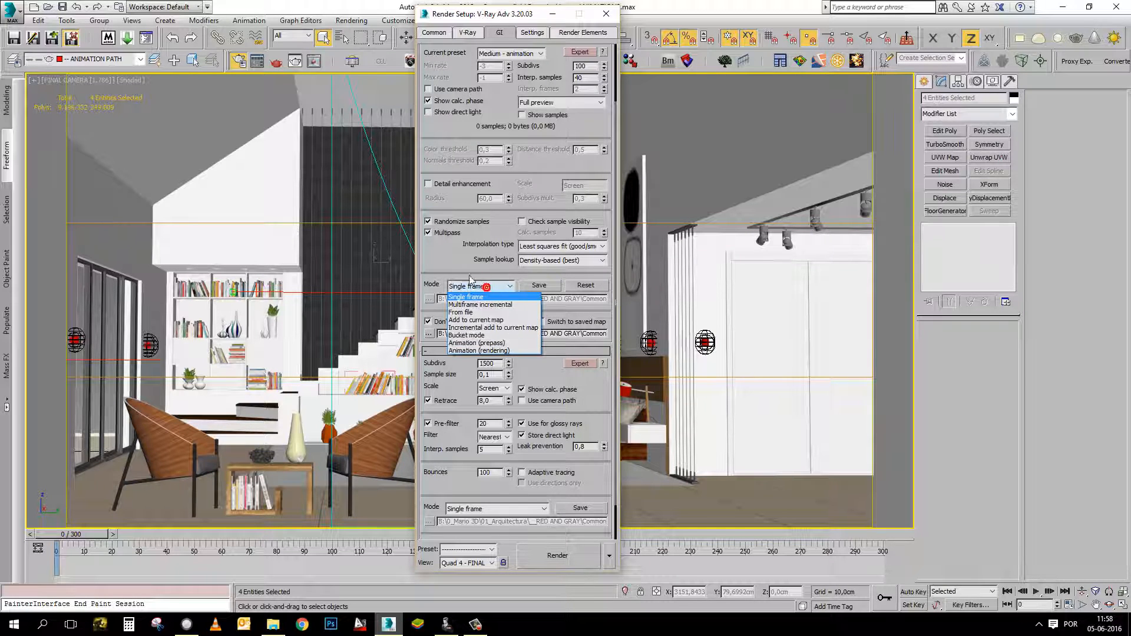
pyautogui.click(501, 344)
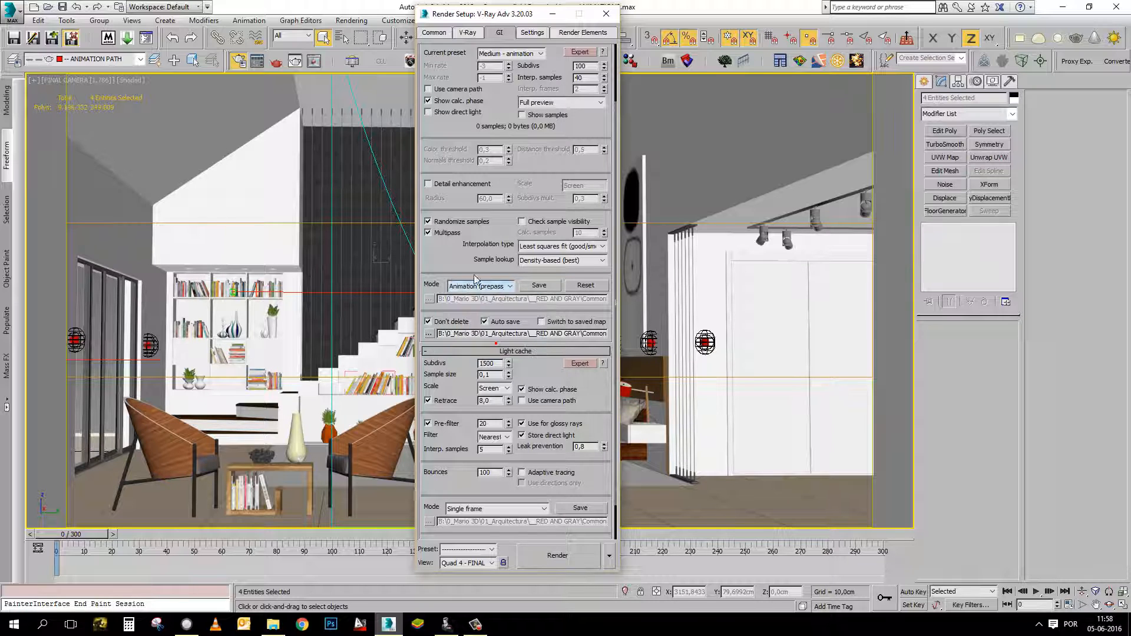
pyautogui.moveTo(468, 257)
pyautogui.mouseDown()
pyautogui.moveTo(472, 278)
pyautogui.moveTo(468, 253)
pyautogui.mouseUp()
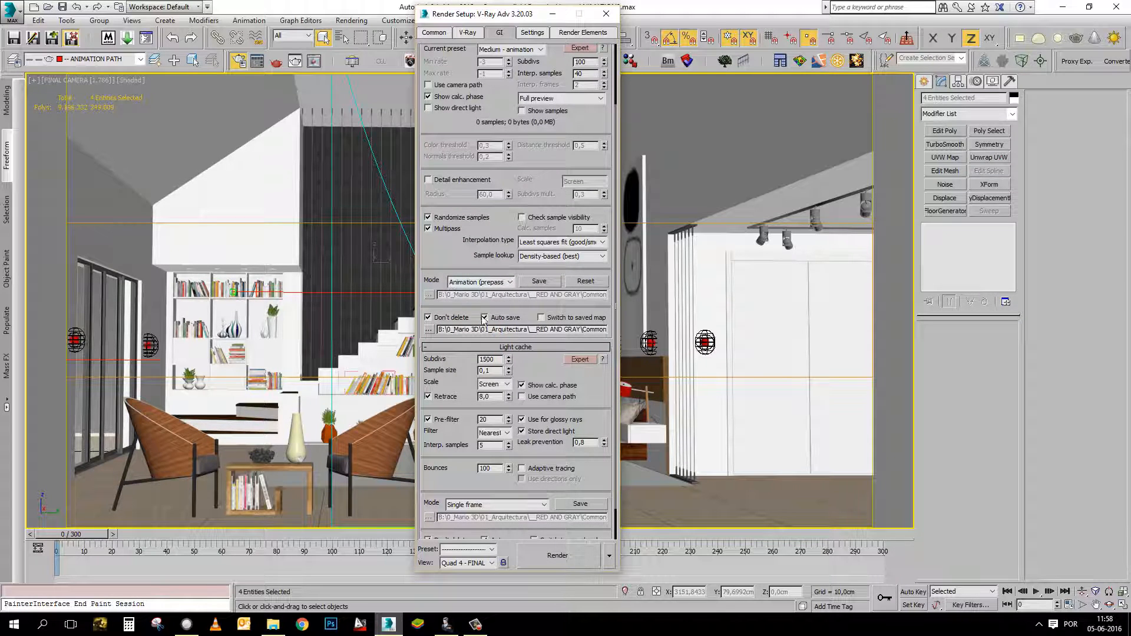
# For the irradiance map's auto save location, create a folder named Prepass inside CALC and open it.
pyautogui.click(429, 329)
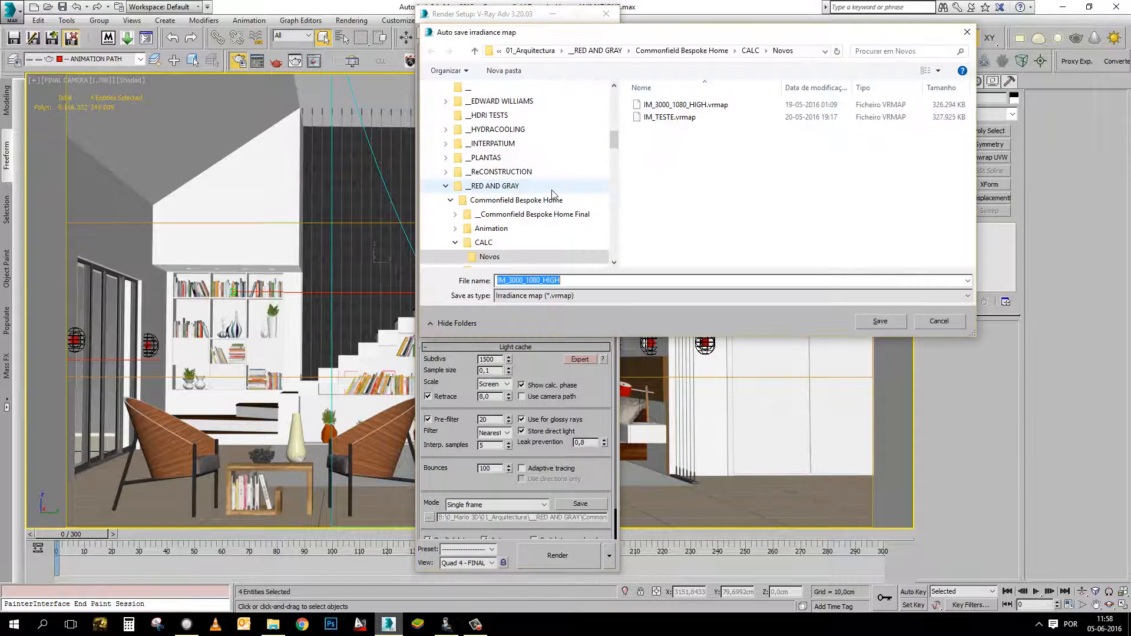
pyautogui.click(484, 242)
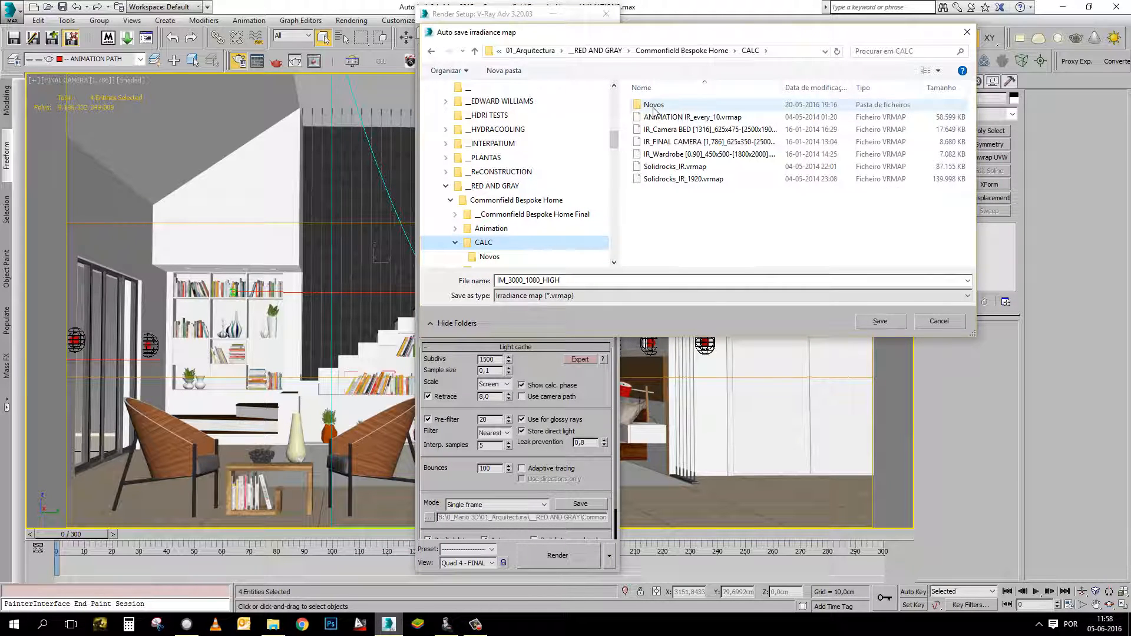
pyautogui.click(492, 256)
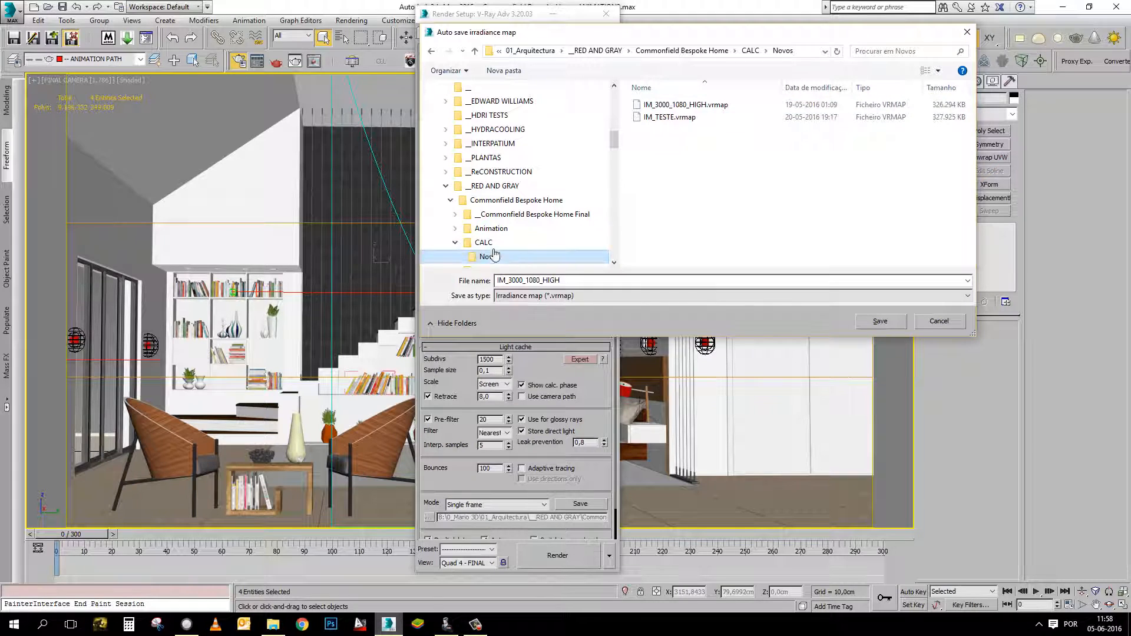
pyautogui.click(486, 242)
pyautogui.rightClick(543, 236)
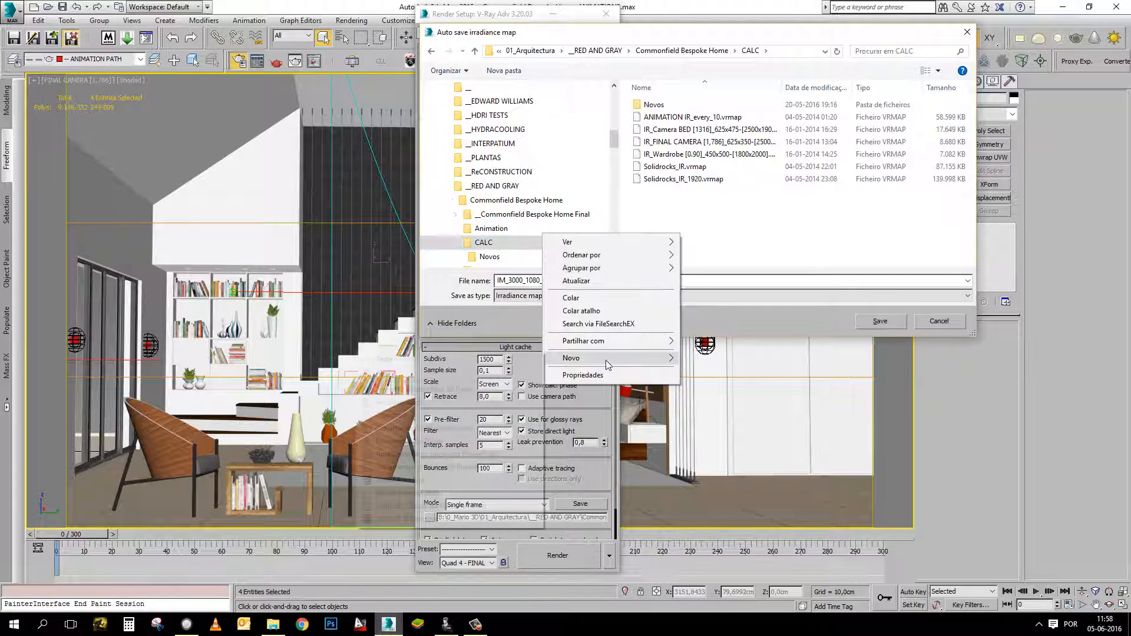
pyautogui.moveTo(605, 359)
pyautogui.click(448, 362)
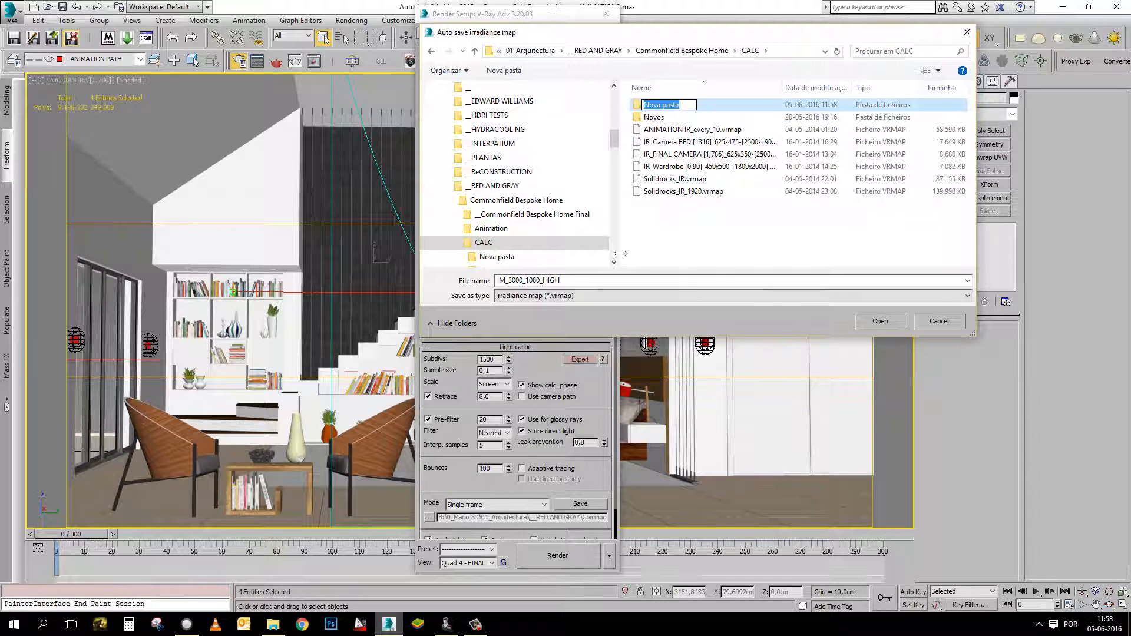
pyautogui.write('Prepass')
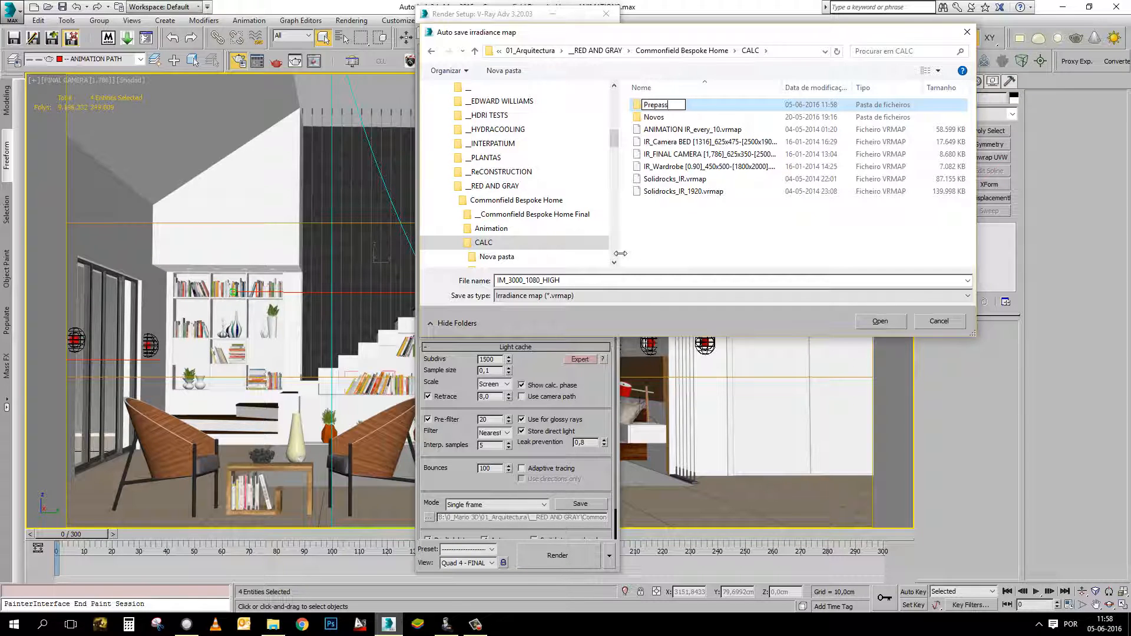
pyautogui.press('Return')
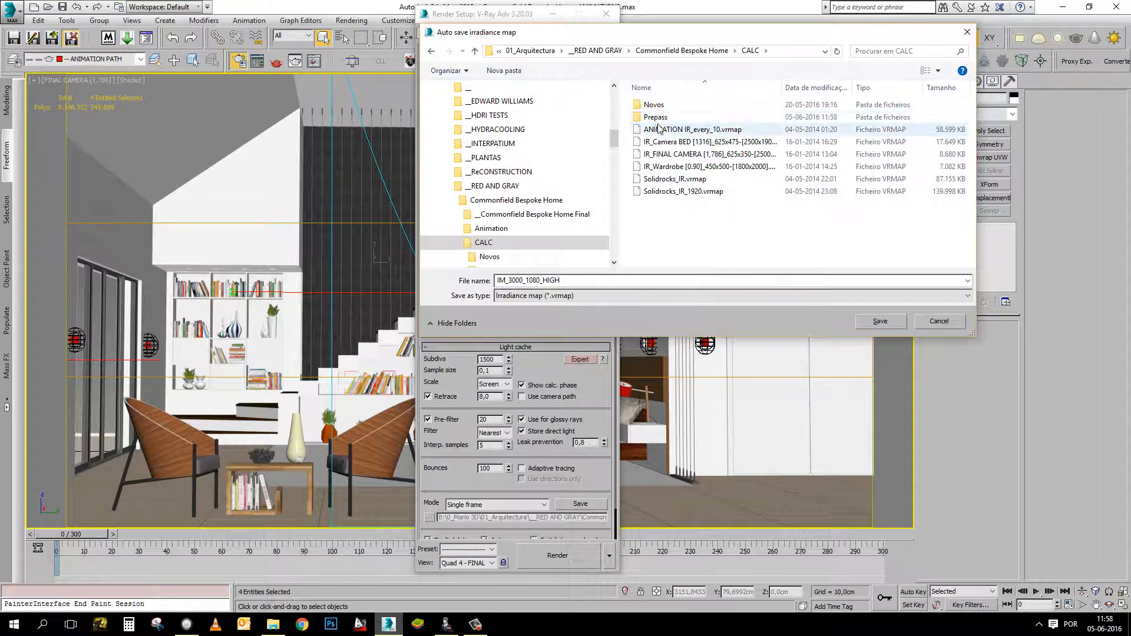
pyautogui.press('Return')
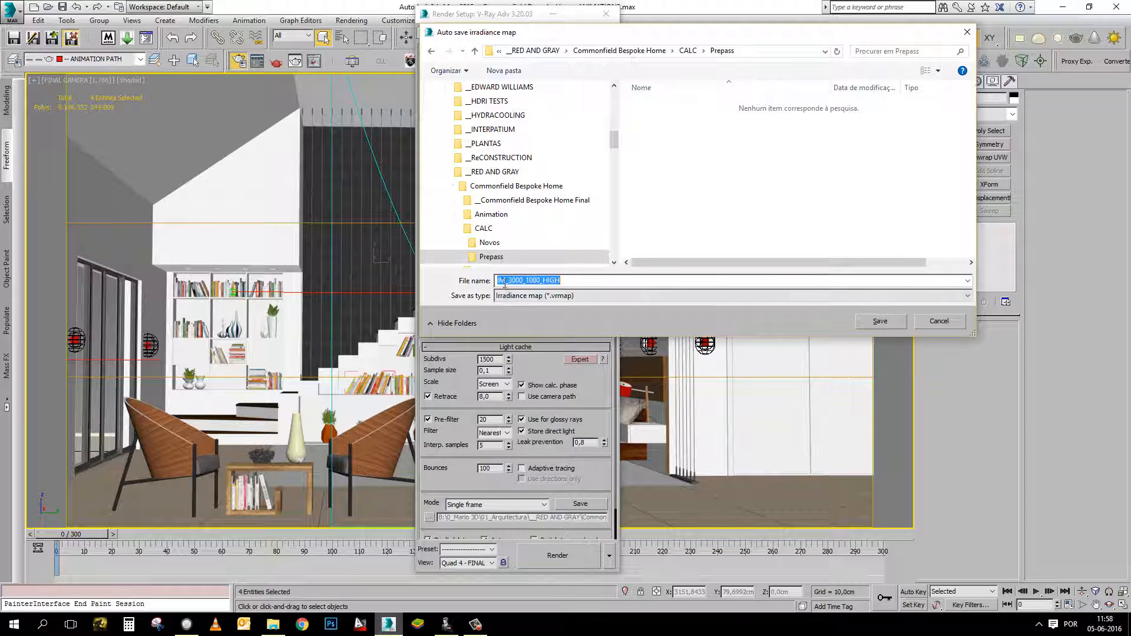
# Name the auto-saved irradiance map file IM_prepas and save it in the Prepass folder.
pyautogui.click(507, 282)
pyautogui.moveTo(507, 282); pyautogui.dragTo(645, 281)
pyautogui.press('BackSpace')
pyautogui.press('BackSpace')
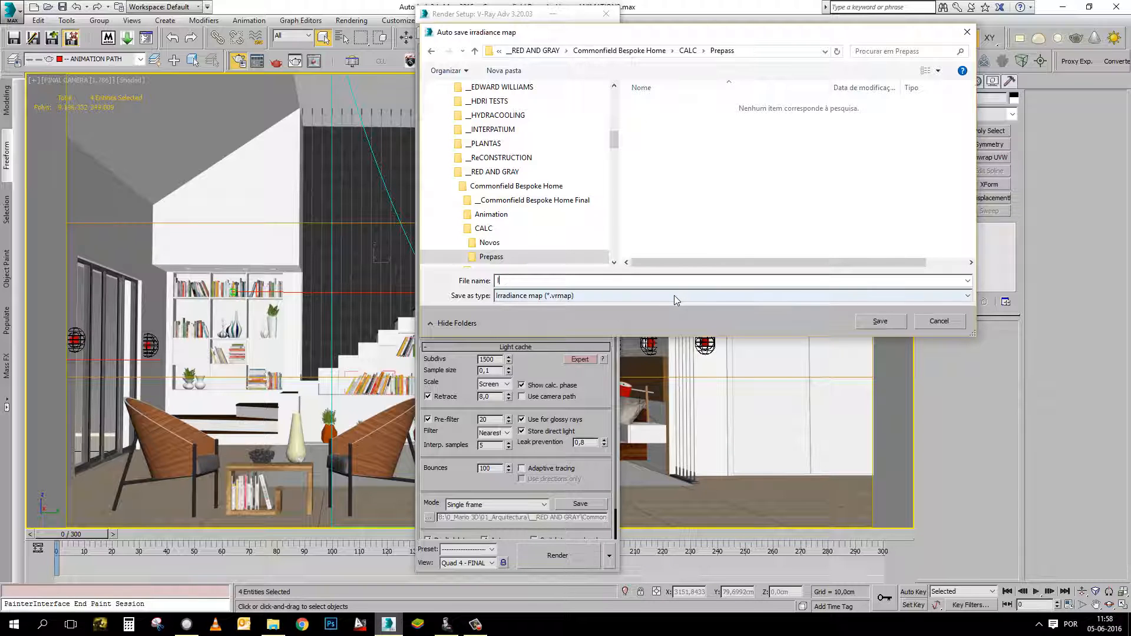
pyautogui.write('M_prepass_')
pyautogui.click(889, 325)
# Set the light cache Sample size to 0,01 and Retrace to 2,0, leaving the scale on Screen.
pyautogui.scroll(-2, 532, 268)
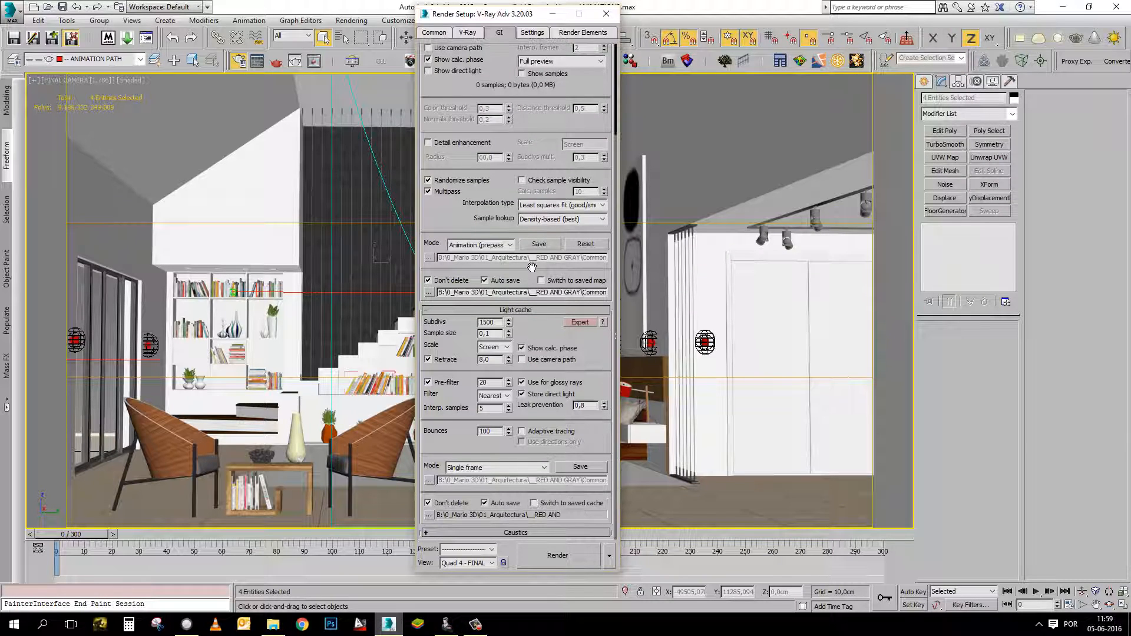
pyautogui.doubleClick(493, 321)
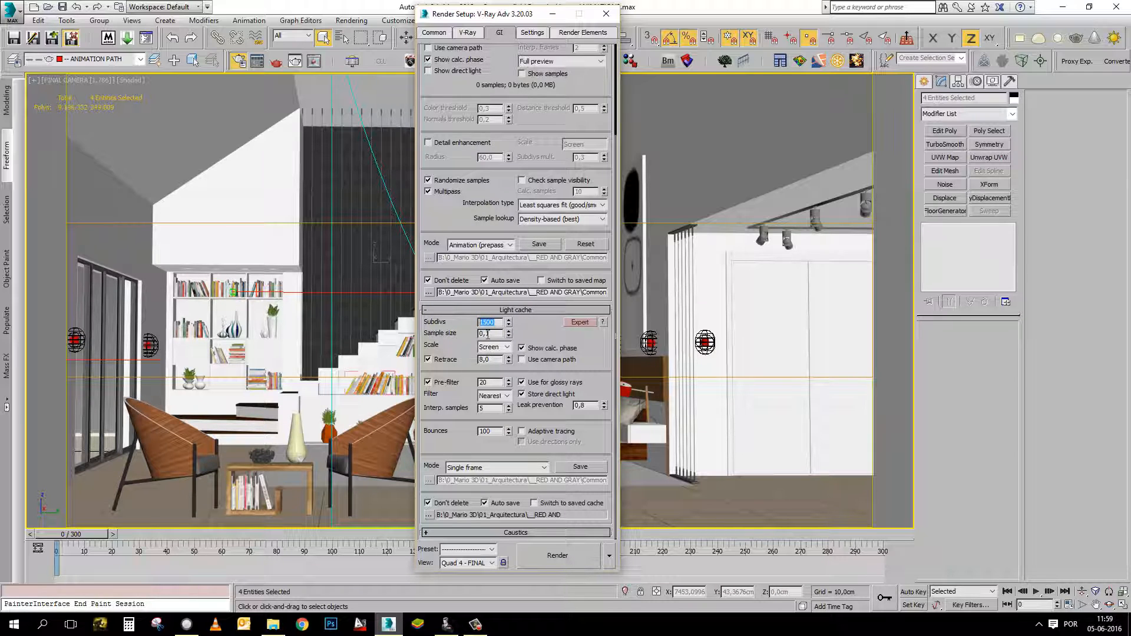
pyautogui.doubleClick(487, 334)
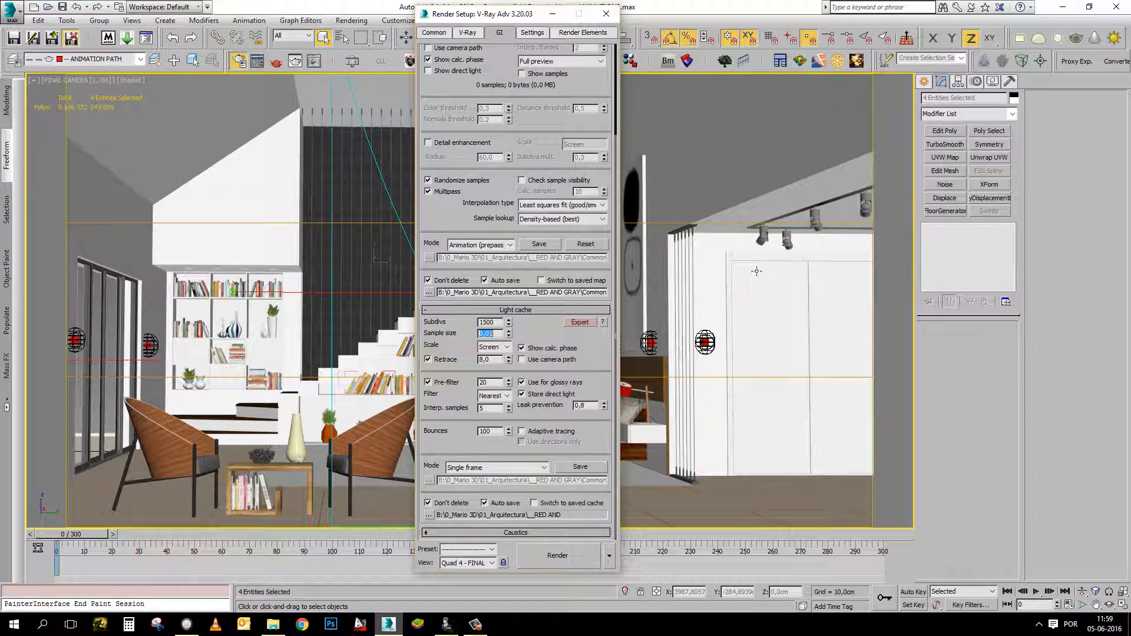
pyautogui.click(495, 347)
pyautogui.click(501, 358)
pyautogui.click(455, 399)
# Keep the light cache mode on Single frame and turn off its auto save.
pyautogui.click(482, 469)
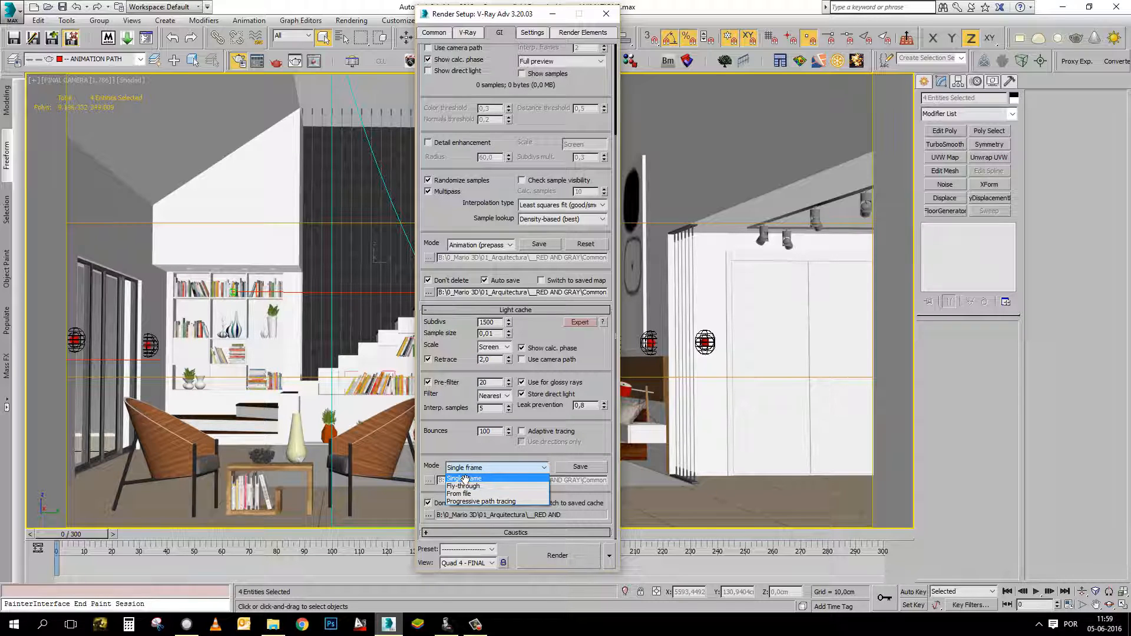
pyautogui.click(464, 479)
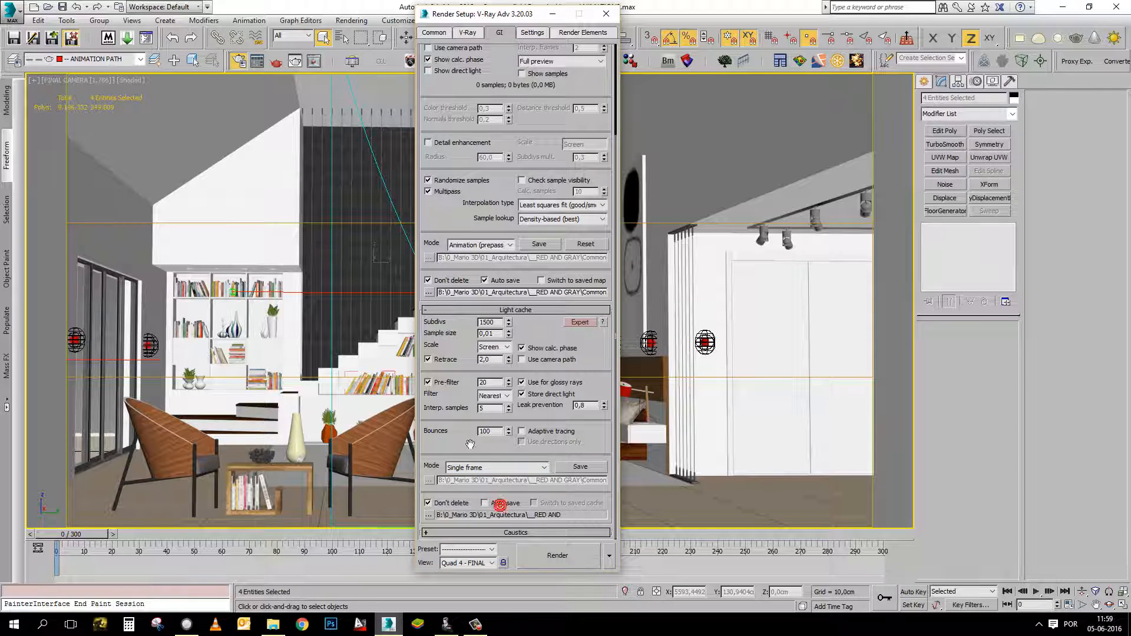
pyautogui.click(475, 467)
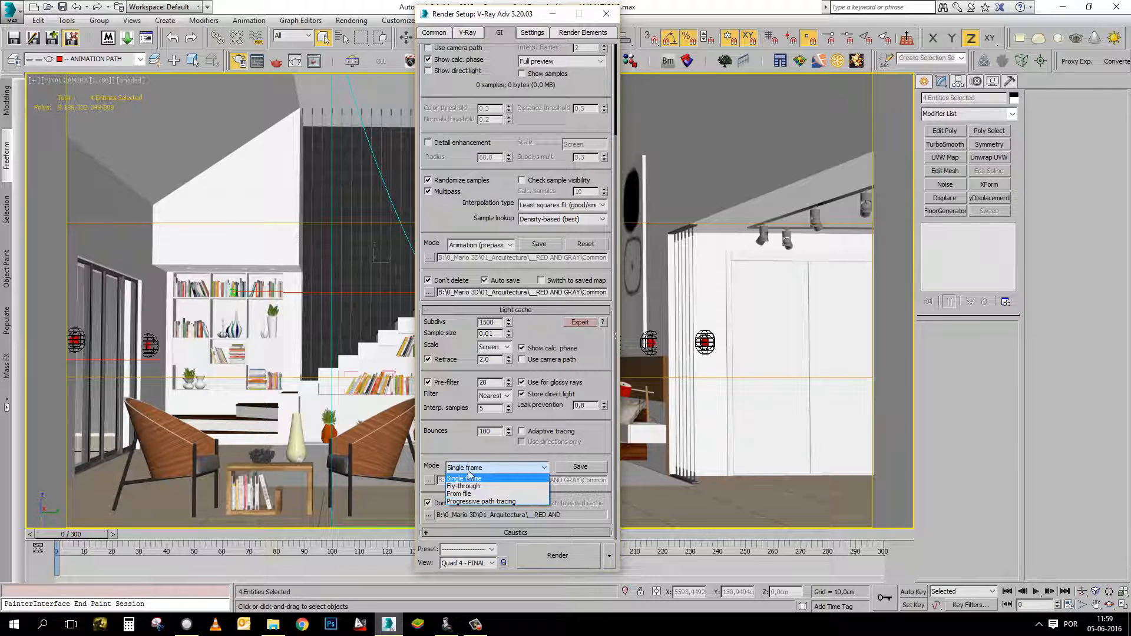
pyautogui.click(471, 478)
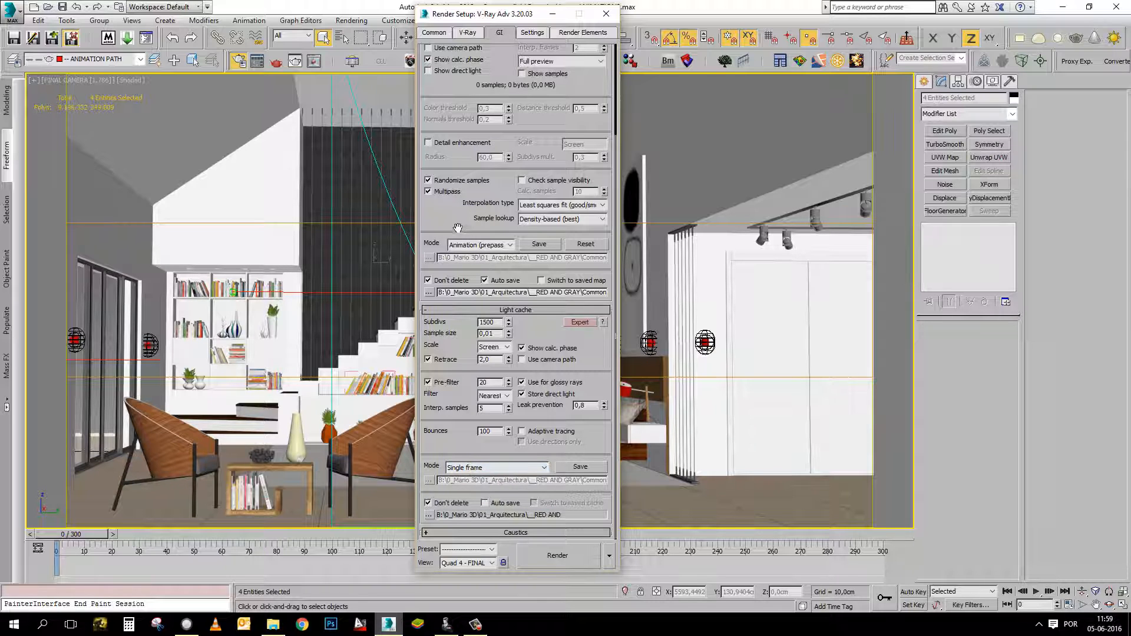
# Start rendering the irradiance map prepass from the final camera, then cancel the render.
pyautogui.moveTo(457, 228); pyautogui.dragTo(458, 241)
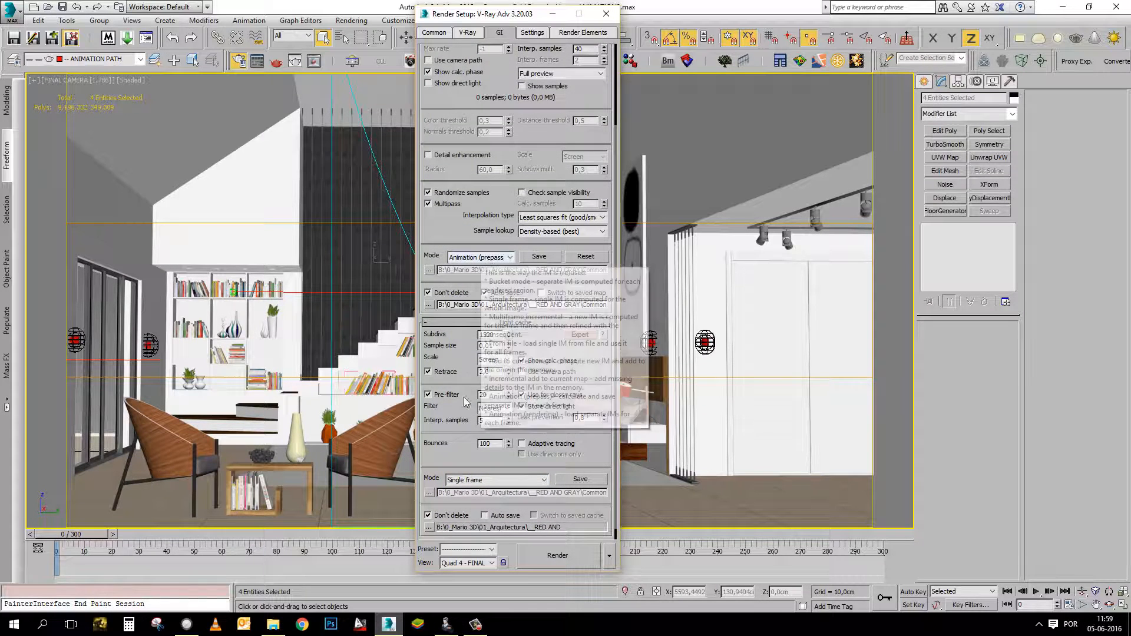
pyautogui.scroll(-1, 460, 439)
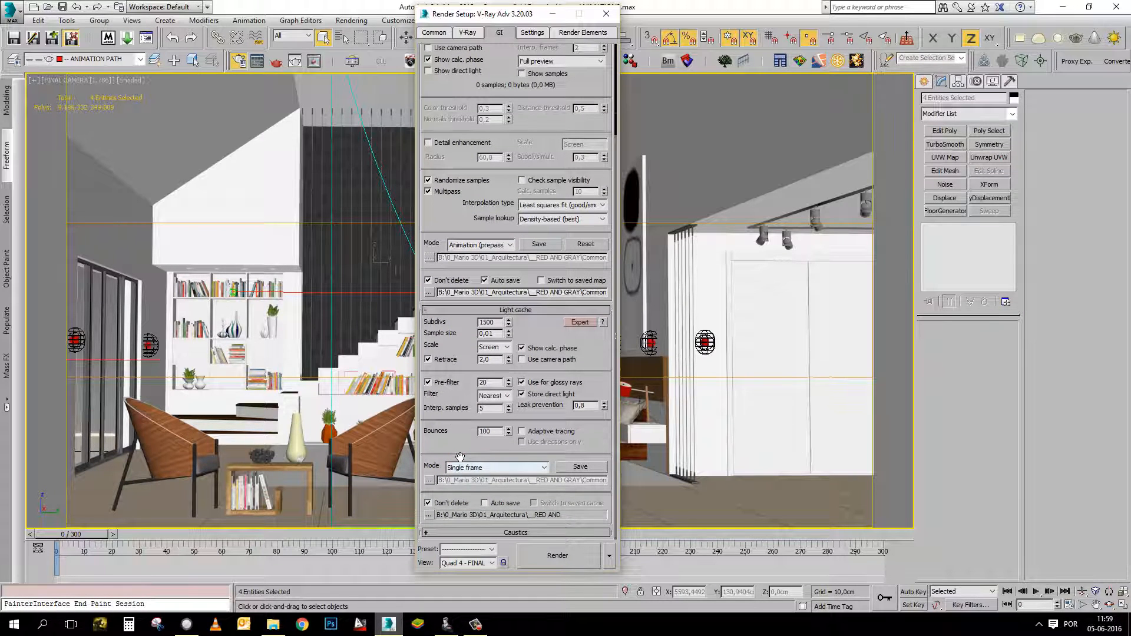
pyautogui.scroll(4, 447, 421)
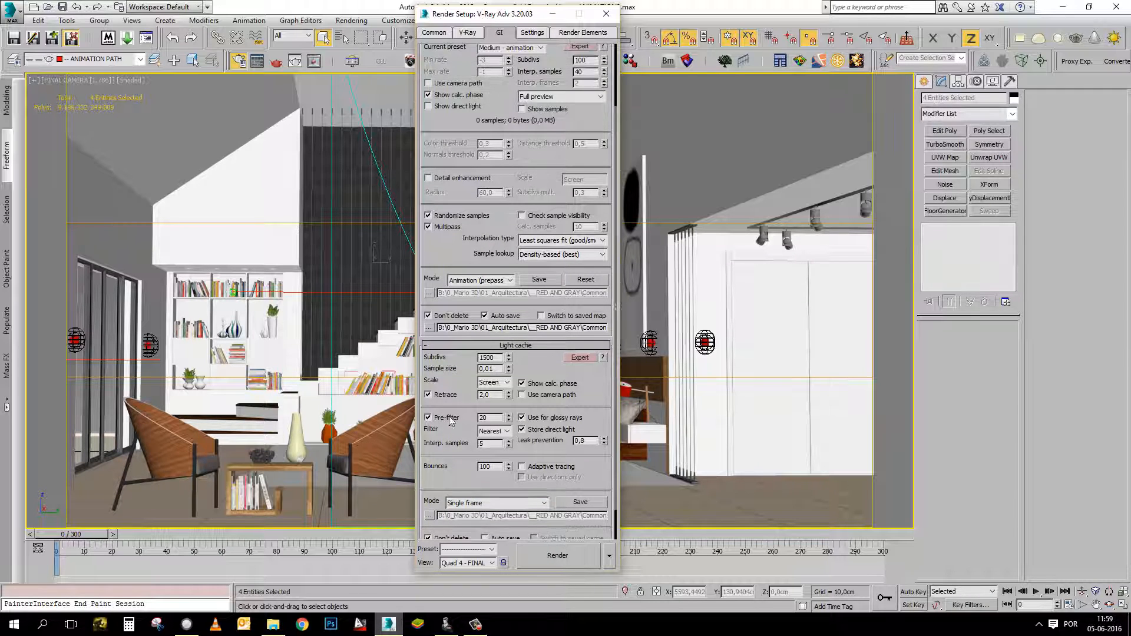
pyautogui.scroll(3, 450, 291)
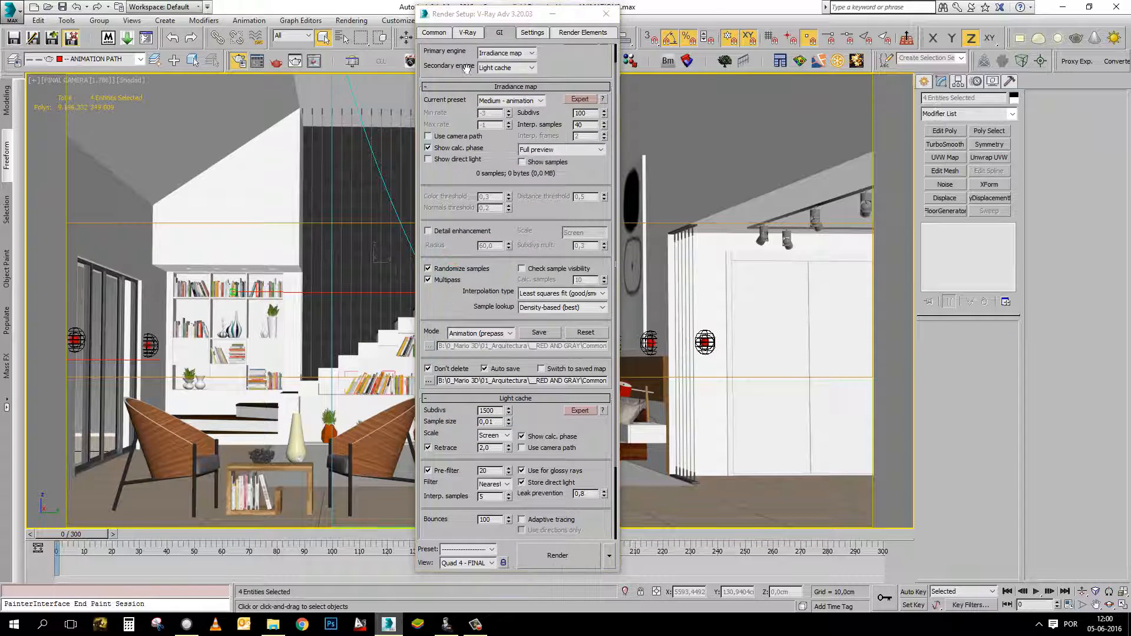
pyautogui.click(548, 561)
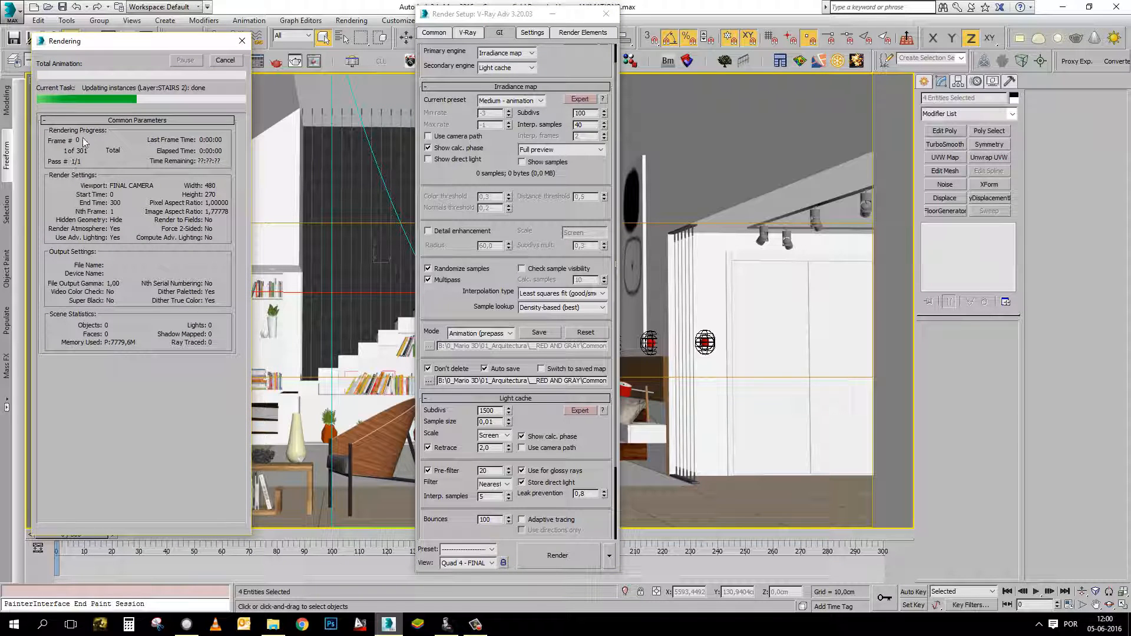
pyautogui.click(225, 60)
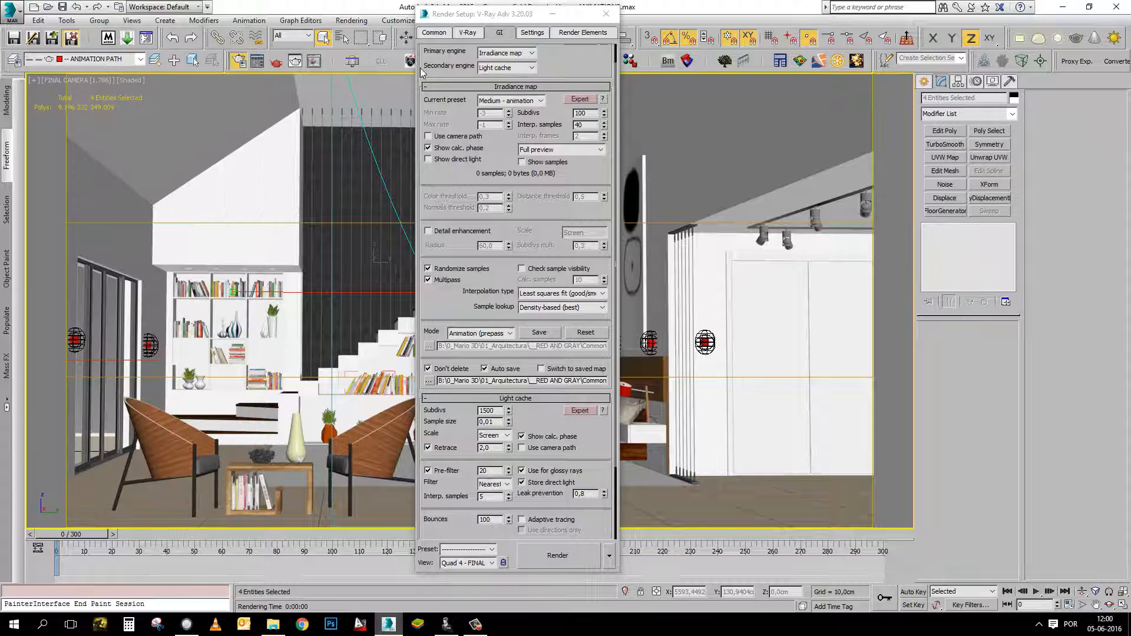
# Review the time output, output size and render output settings in the common parameters.
pyautogui.click(436, 36)
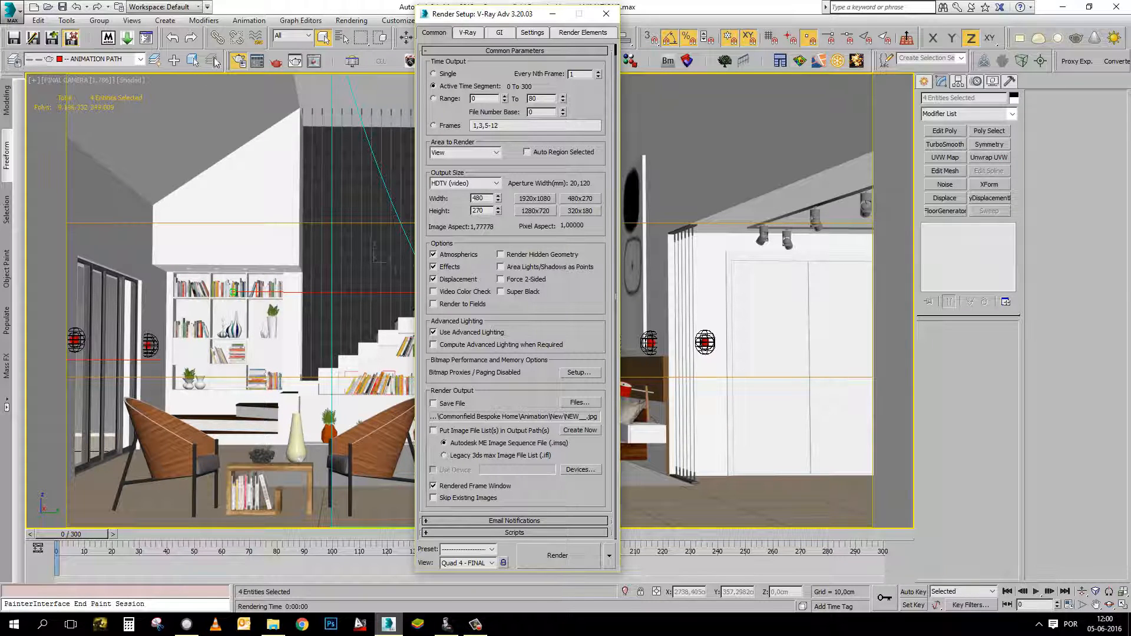
pyautogui.click(276, 62)
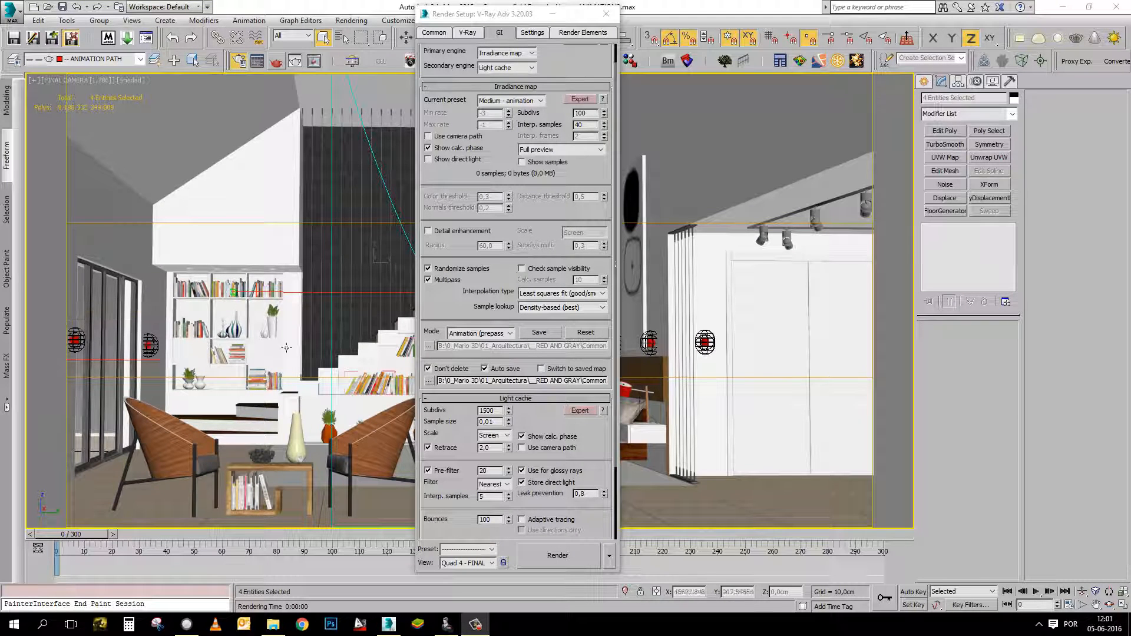
pyautogui.click(456, 305)
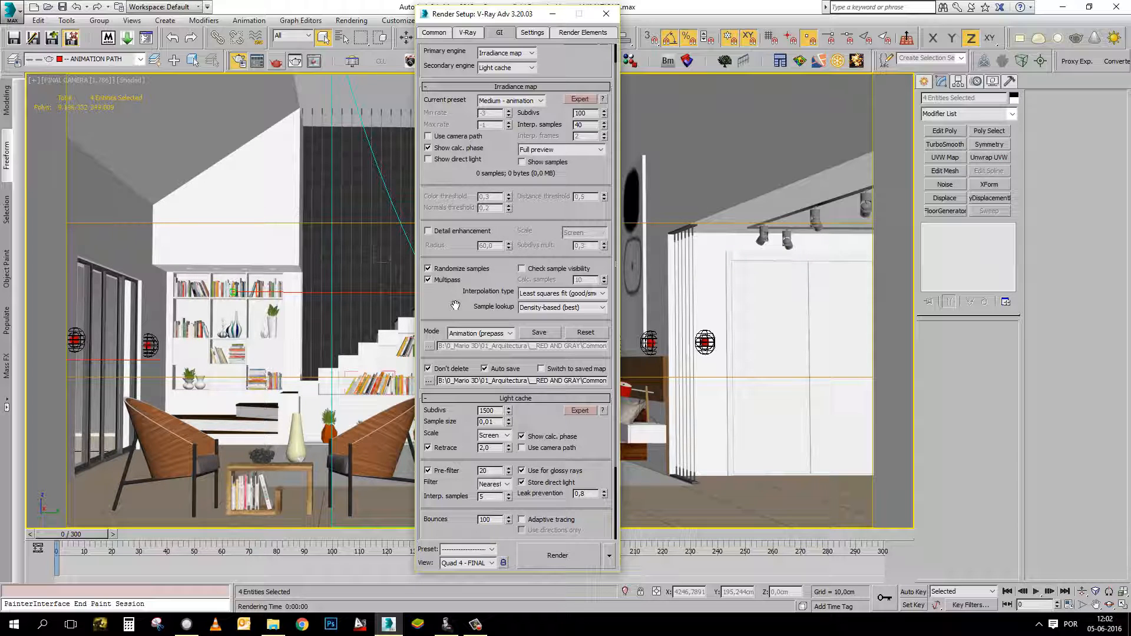
# Set the secondary GI engine to None and the irradiance map mode to Animation (rendering).
pyautogui.moveTo(455, 306); pyautogui.dragTo(460, 293)
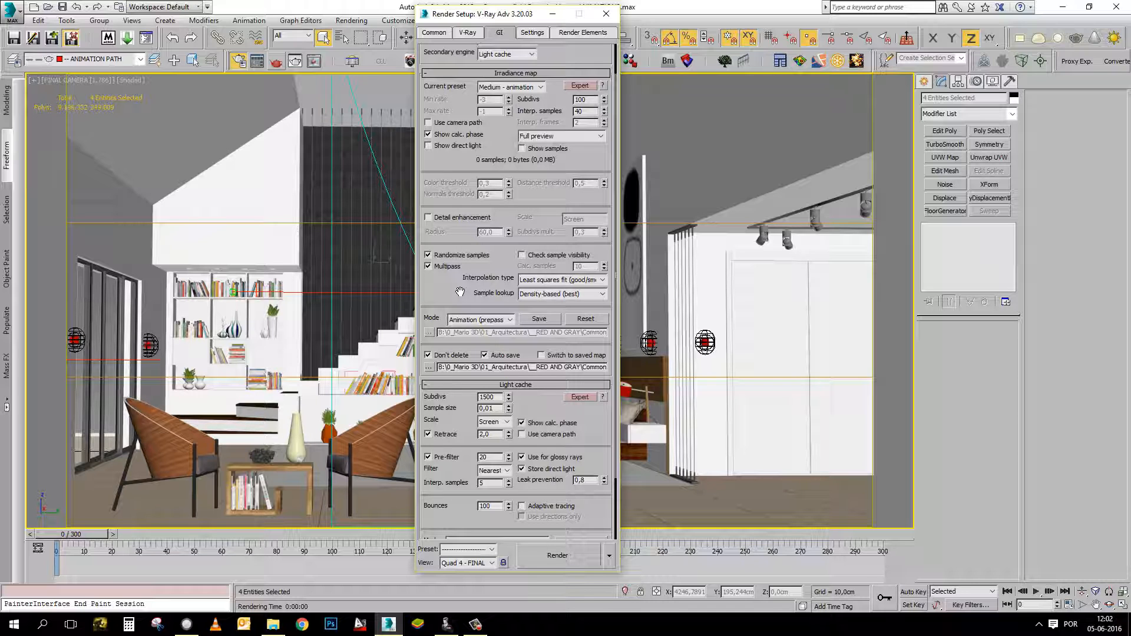
pyautogui.scroll(2, 460, 292)
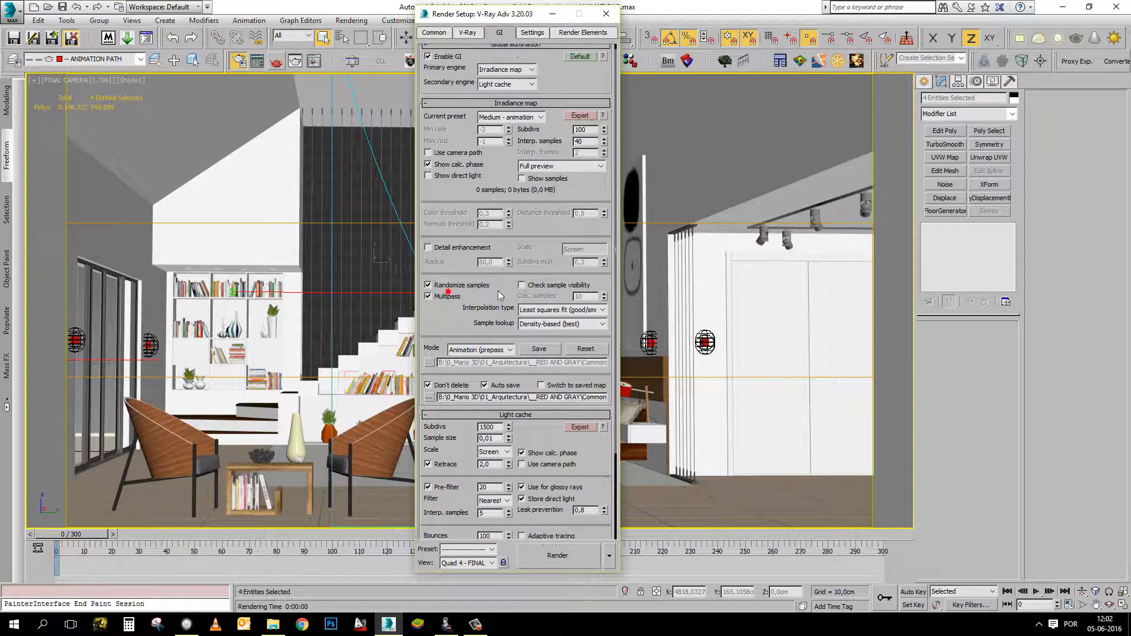
pyautogui.scroll(1, 539, 76)
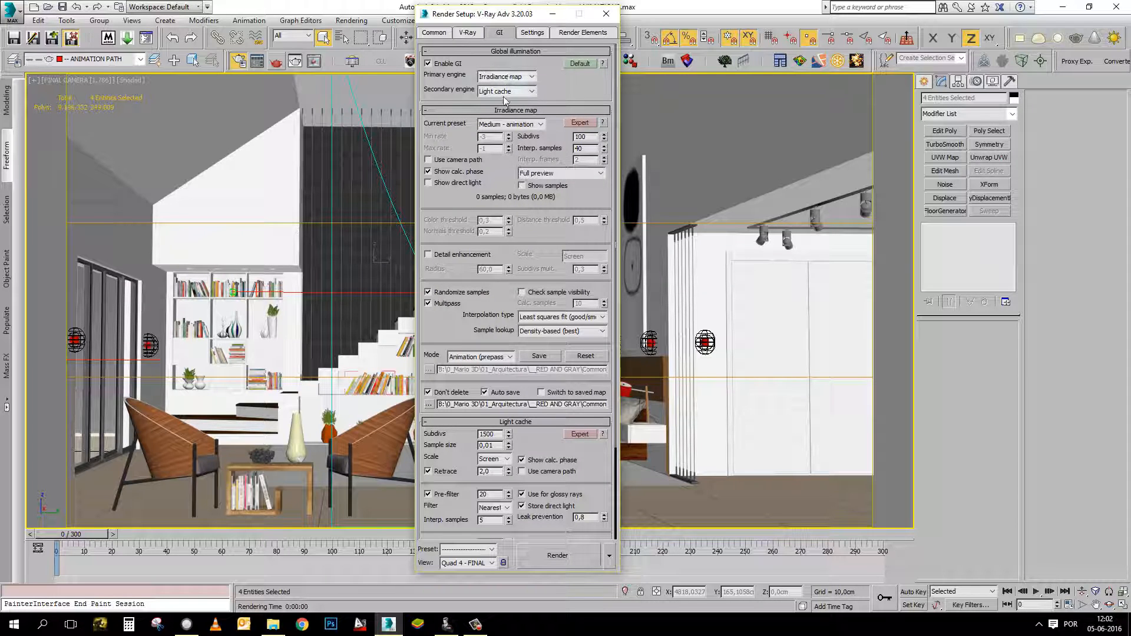
pyautogui.click(528, 92)
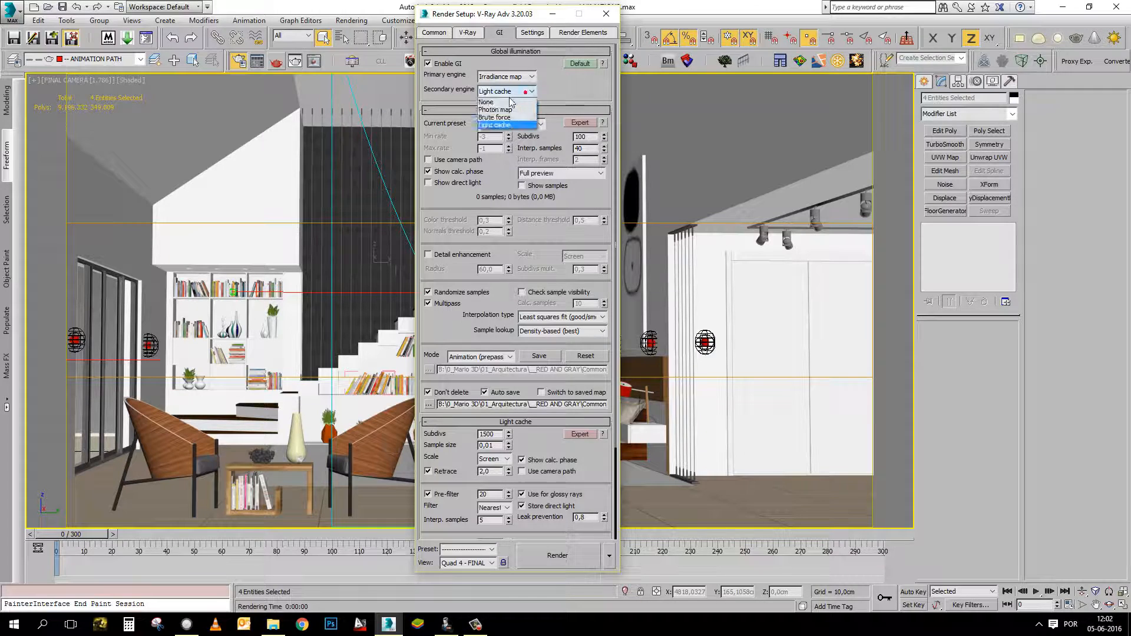
pyautogui.click(501, 100)
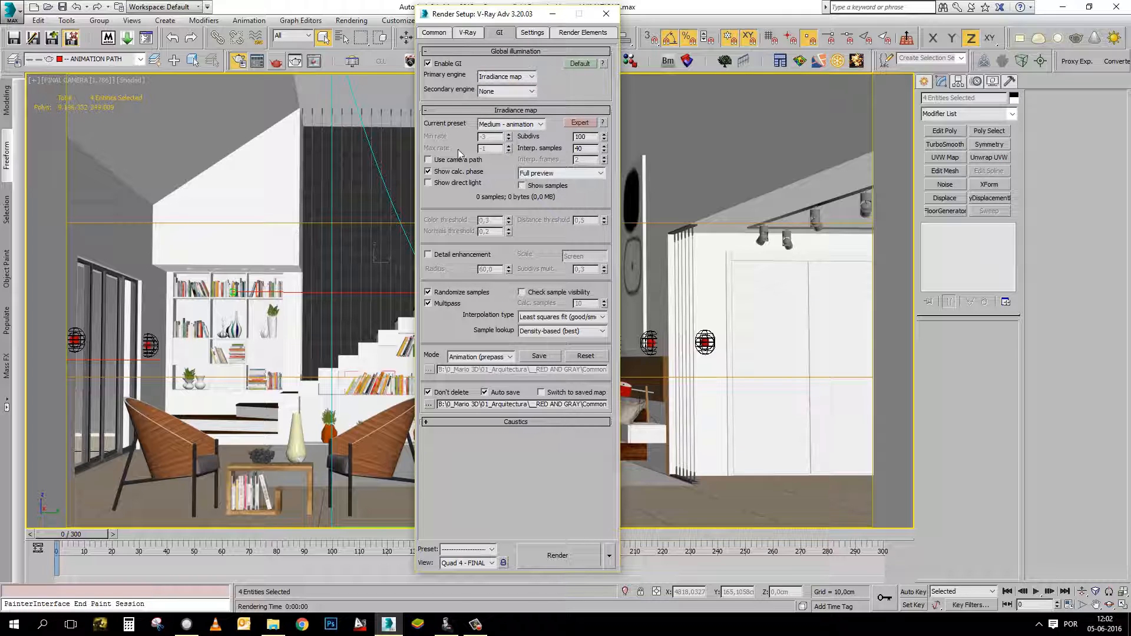
pyautogui.click(480, 358)
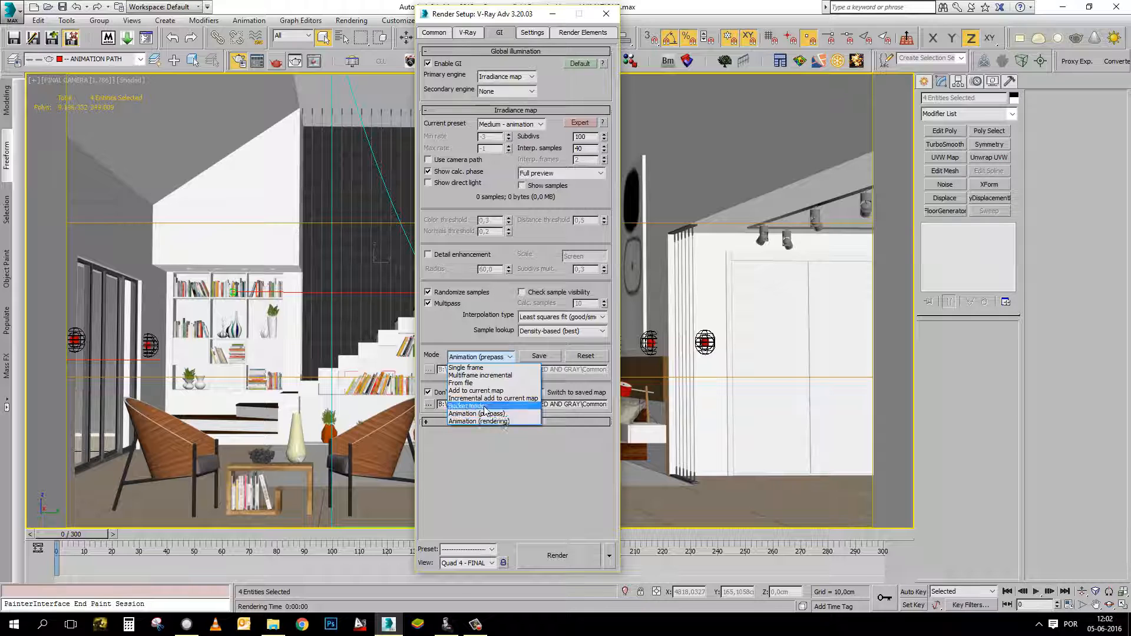
pyautogui.click(503, 421)
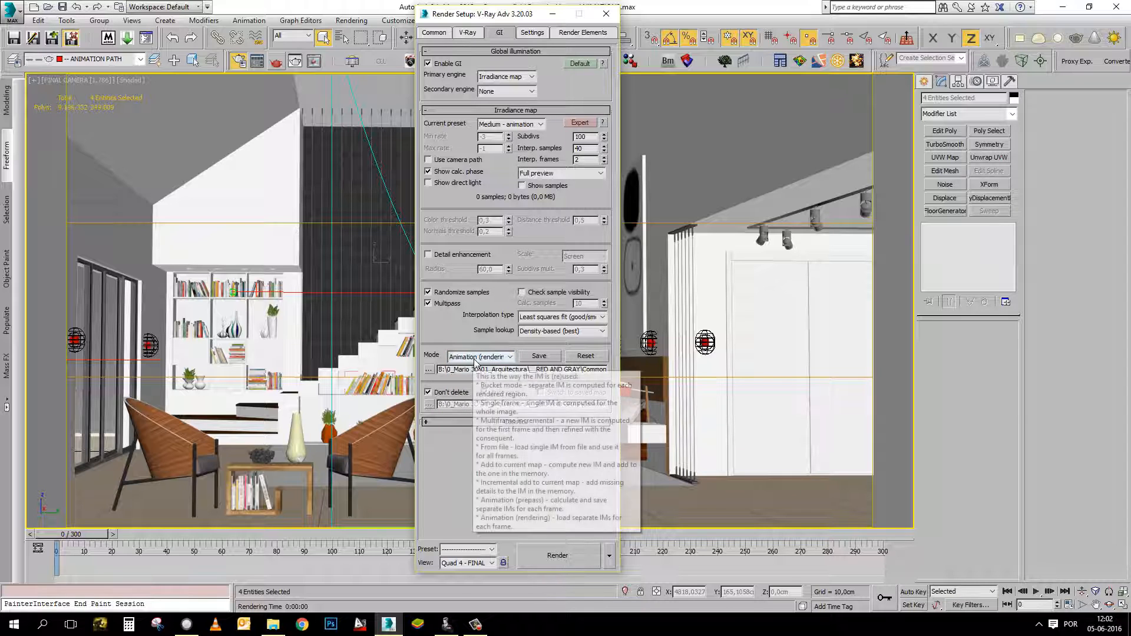
# Load IR_prepass_0000.vrmap from the Prepass folder in Commonfield Bespoke Home as the irradiance map file.
pyautogui.click(429, 370)
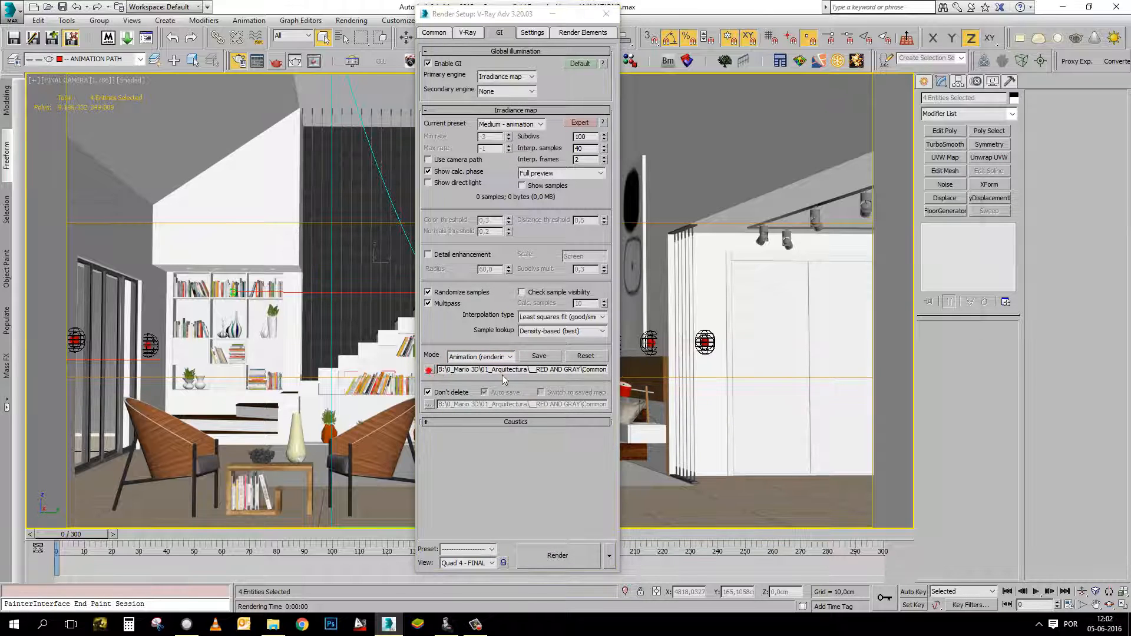
pyautogui.click(495, 230)
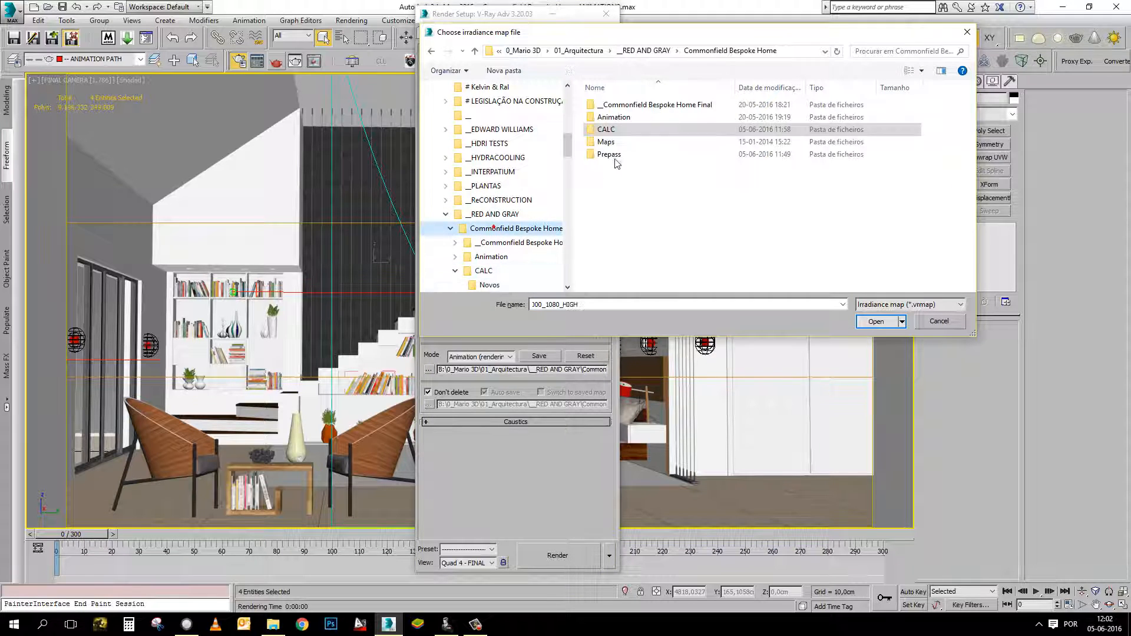
pyautogui.doubleClick(614, 154)
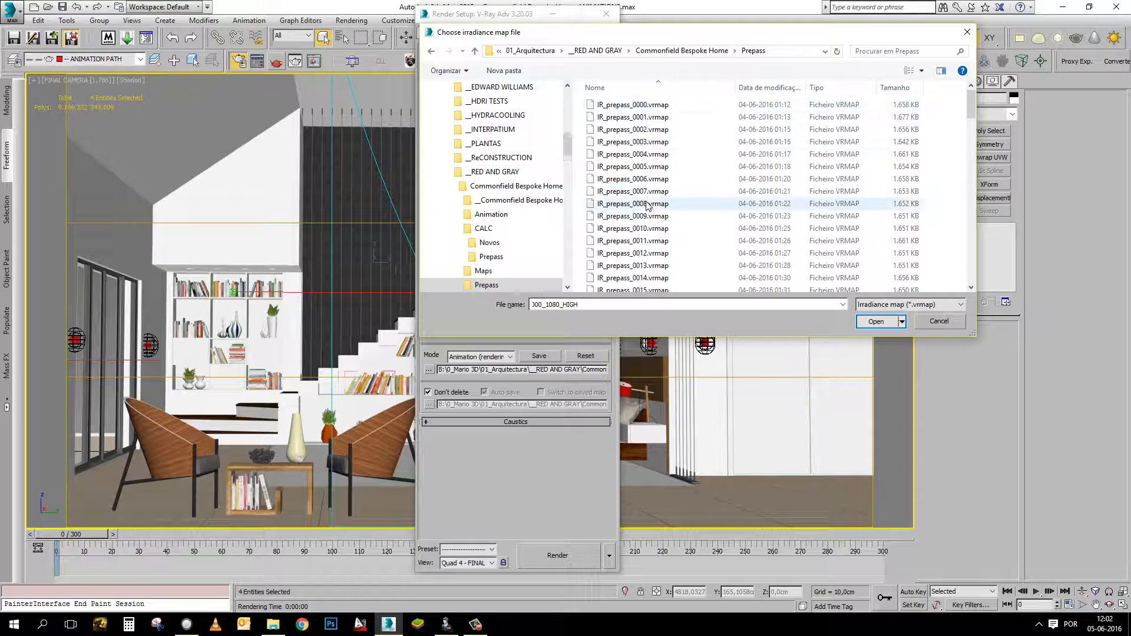
pyautogui.click(637, 105)
pyautogui.click(645, 129)
pyautogui.click(645, 141)
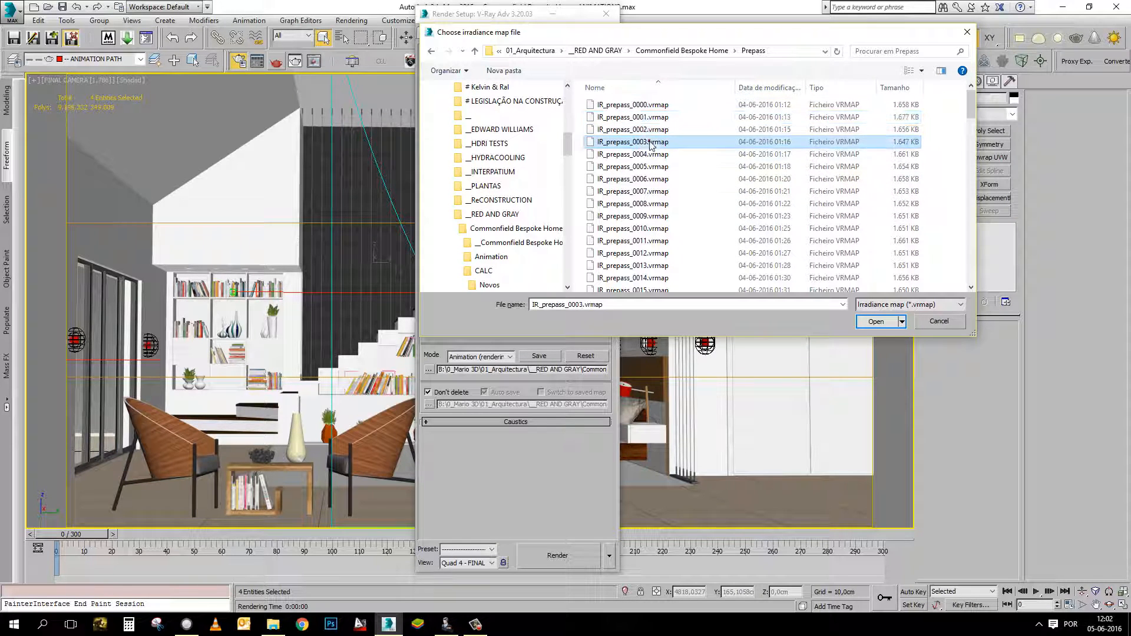
pyautogui.click(651, 155)
pyautogui.click(655, 167)
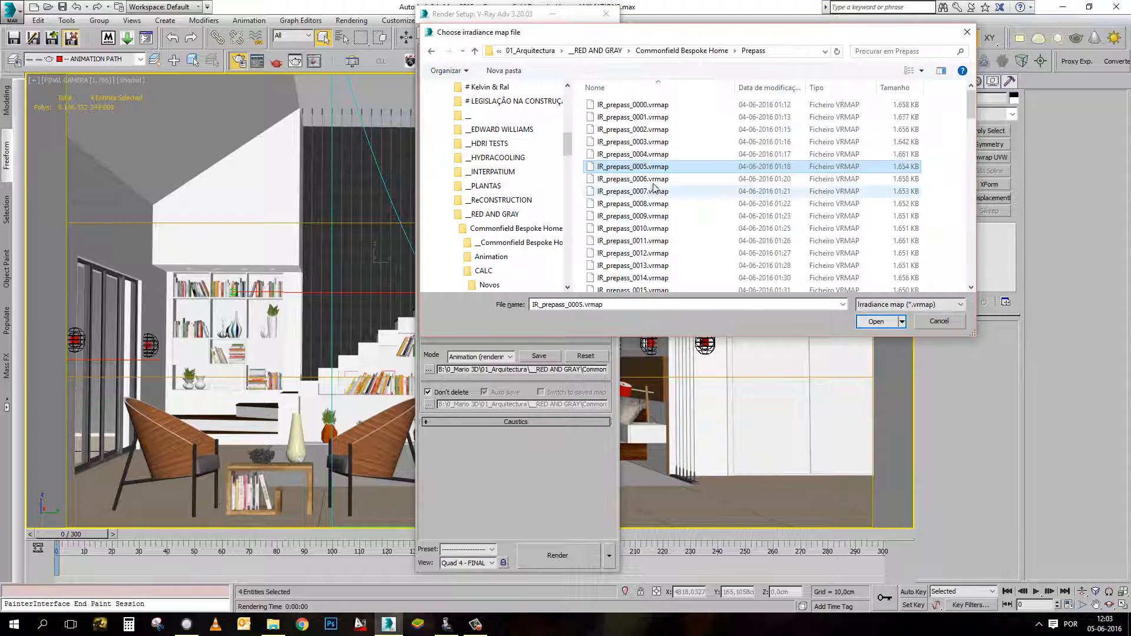
pyautogui.click(634, 106)
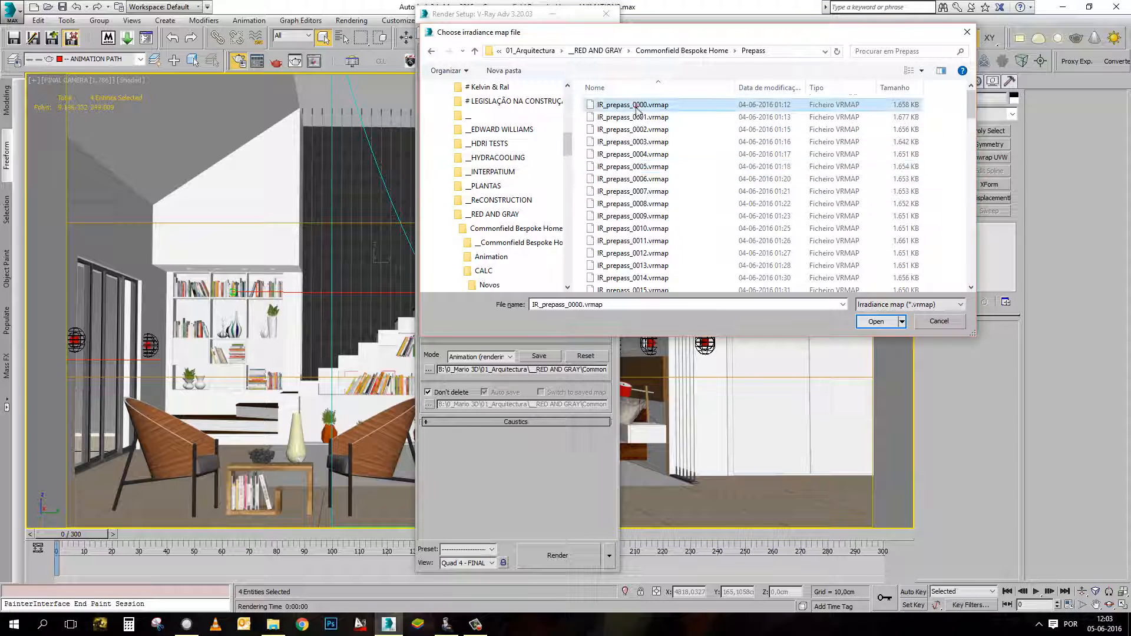
pyautogui.click(876, 322)
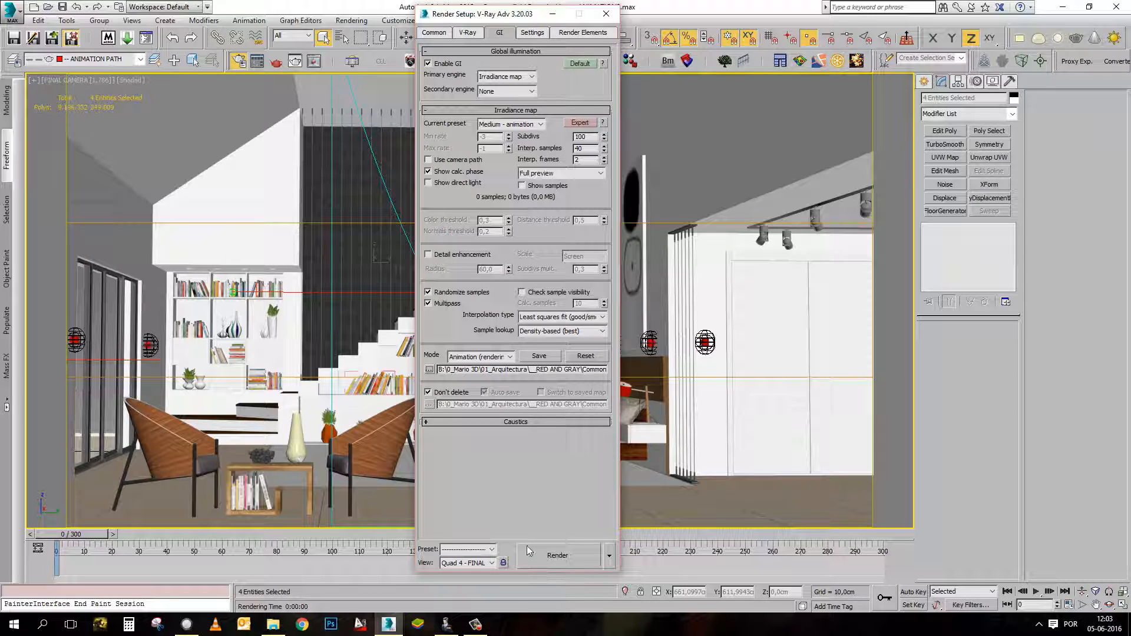
# Enable saving the render output to file and check the output folder and file name without changing them.
pyautogui.click(440, 36)
pyautogui.click(490, 34)
pyautogui.click(438, 33)
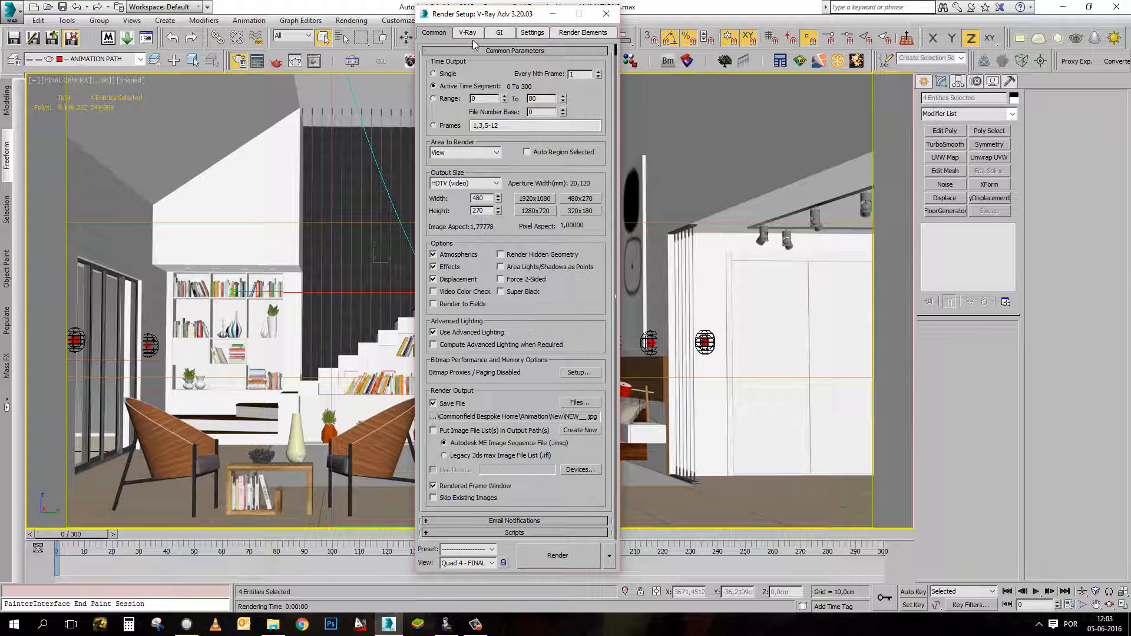
pyautogui.click(582, 403)
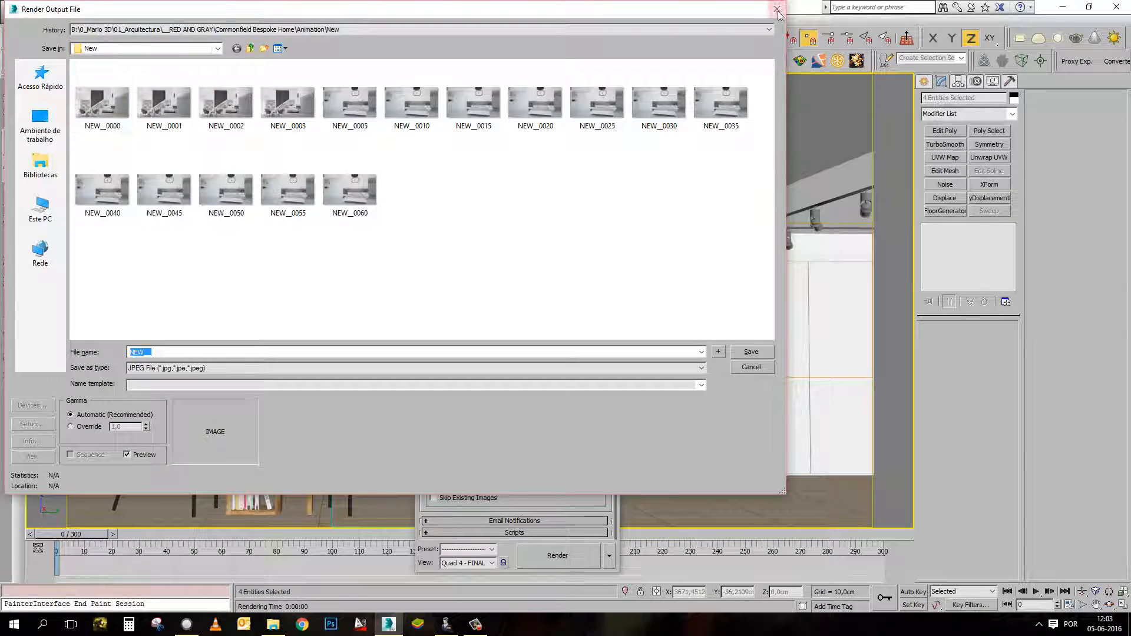
pyautogui.click(779, 10)
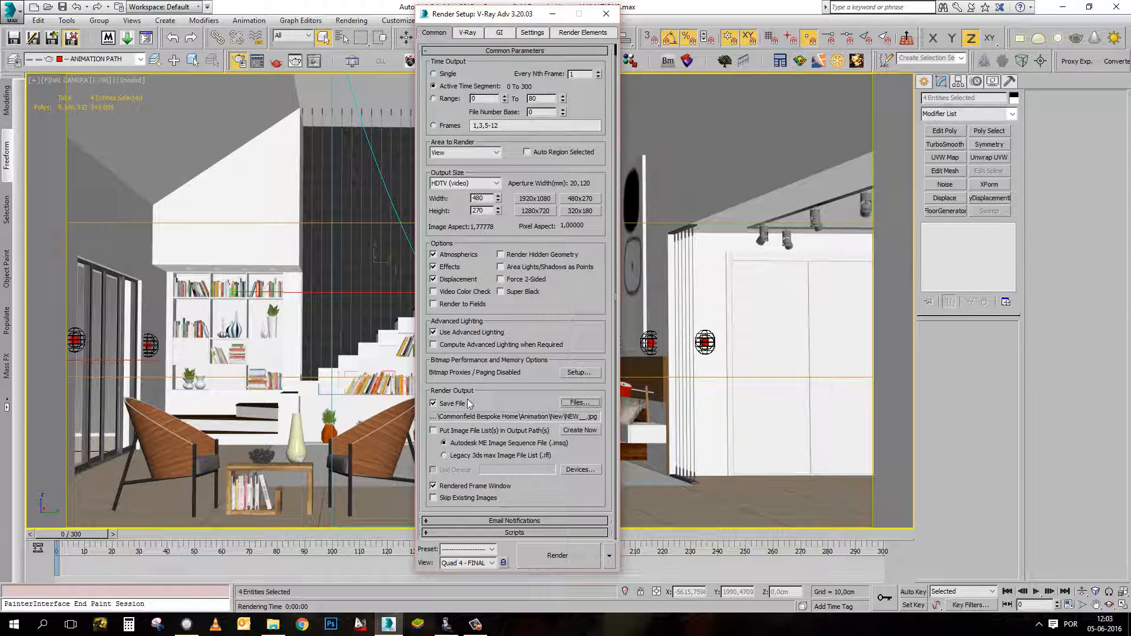
# Show the Expert options of the V-Ray global switches.
pyautogui.click(462, 35)
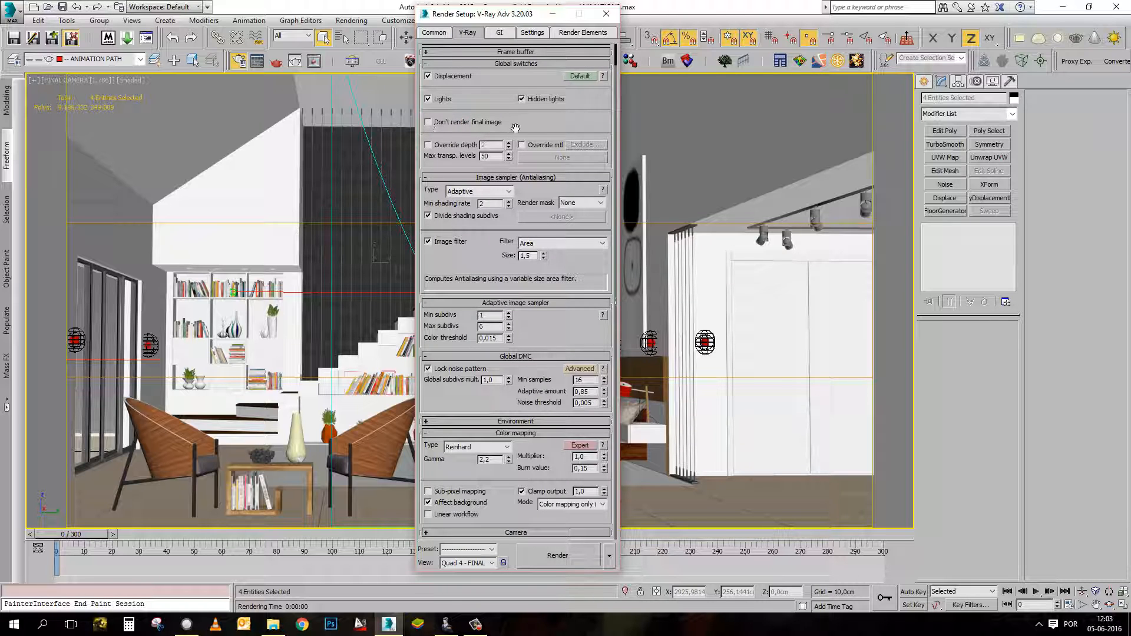
pyautogui.scroll(2, 522, 130)
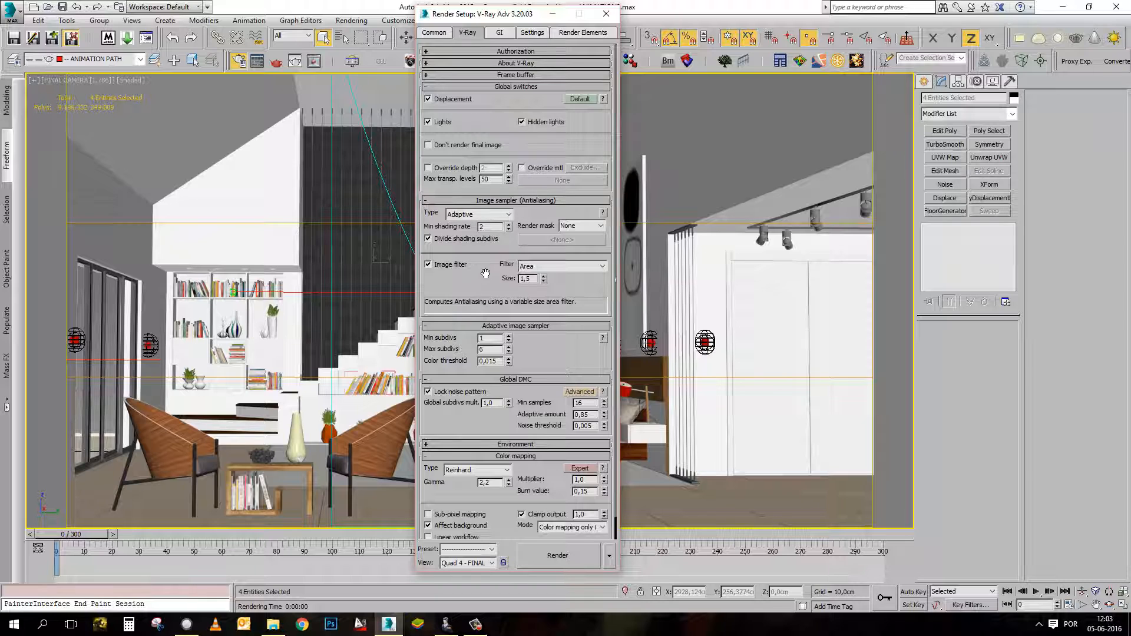
pyautogui.scroll(-2, 482, 276)
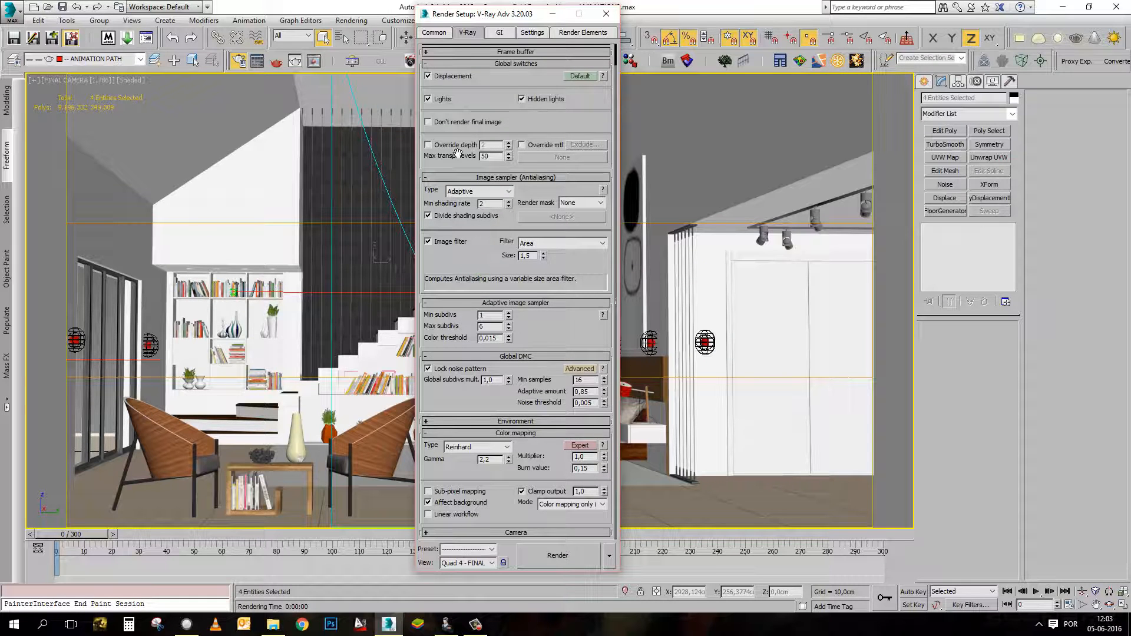
pyautogui.scroll(2, 455, 200)
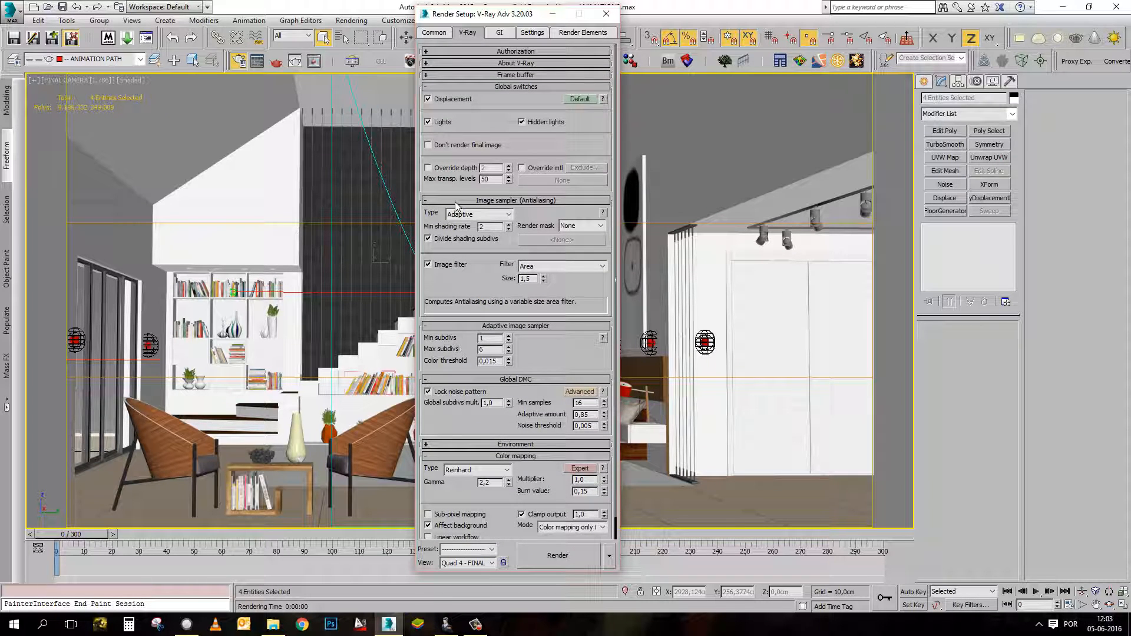
pyautogui.click(578, 99)
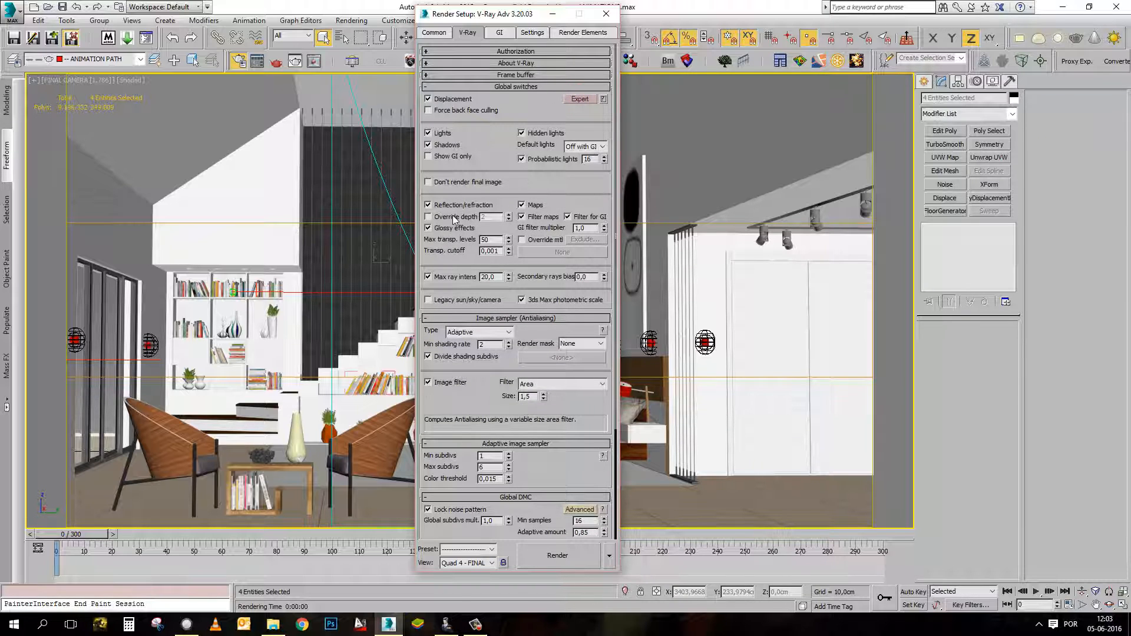
# Open the Slate Material Editor maximized and bring up the reflection settings of the PAINT: INTERIOR WALLS material.
pyautogui.moveTo(499, 13); pyautogui.dragTo(376, 9)
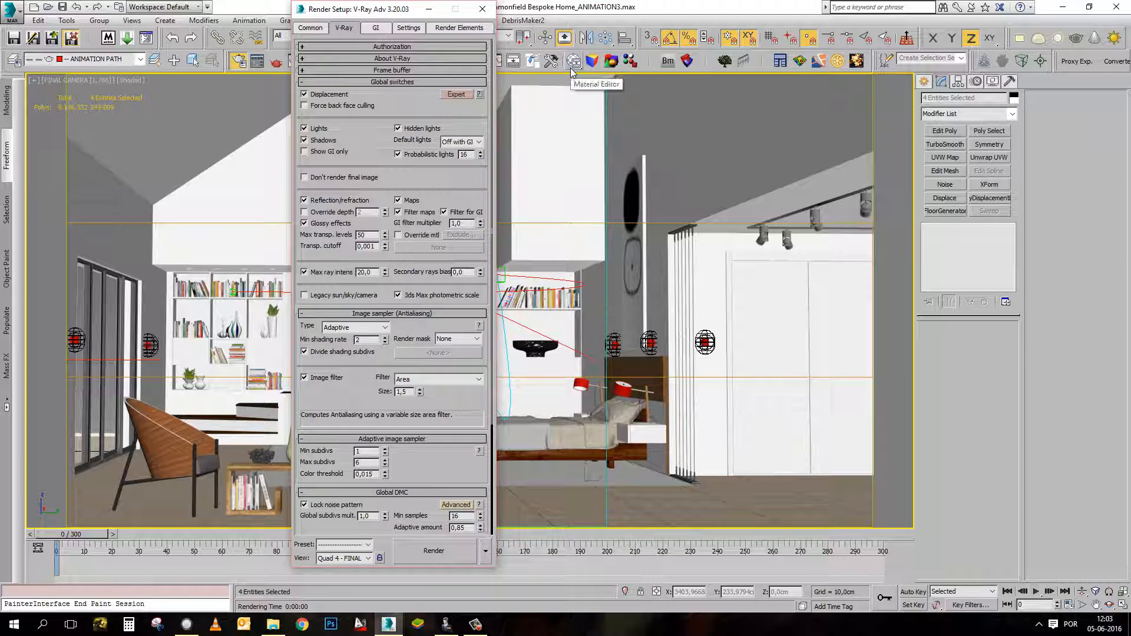
pyautogui.click(570, 66)
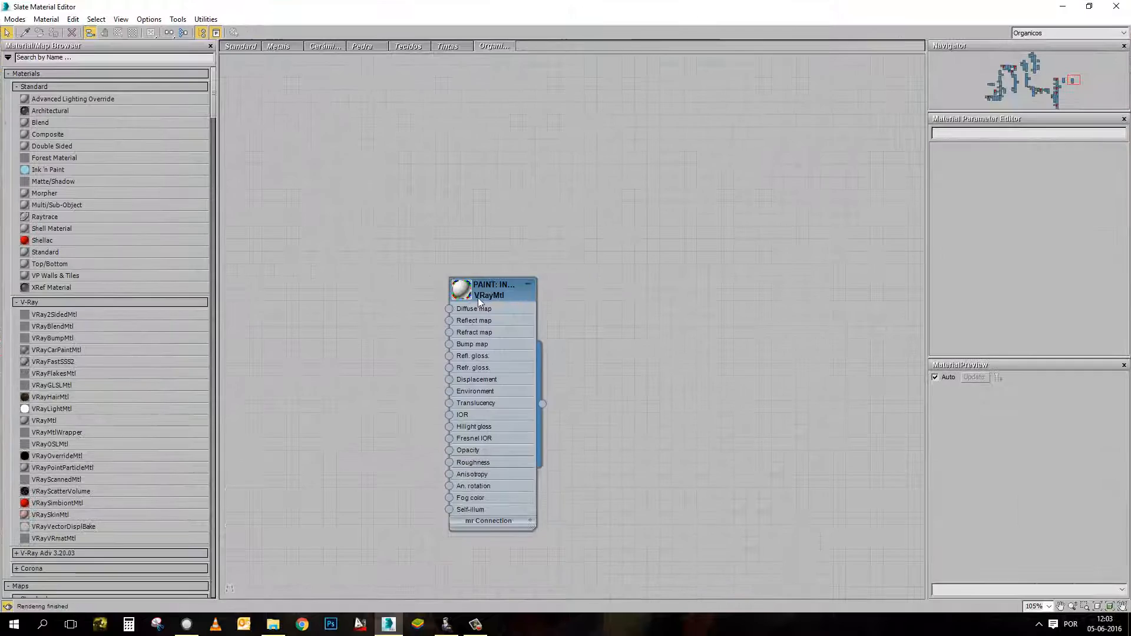
pyautogui.doubleClick(478, 298)
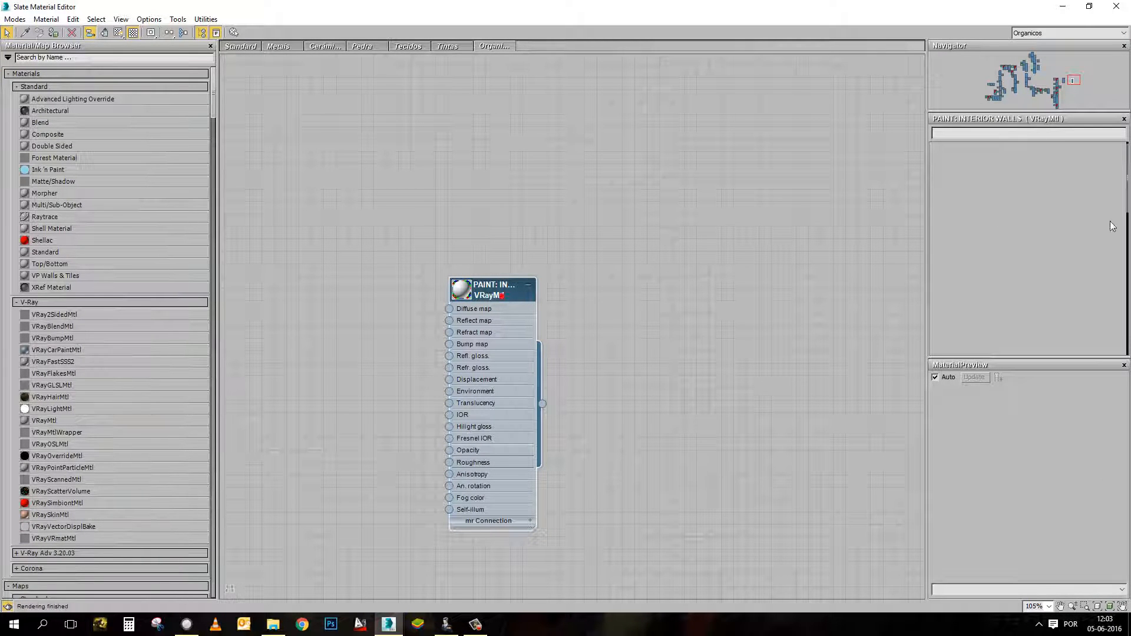
pyautogui.doubleClick(832, 2)
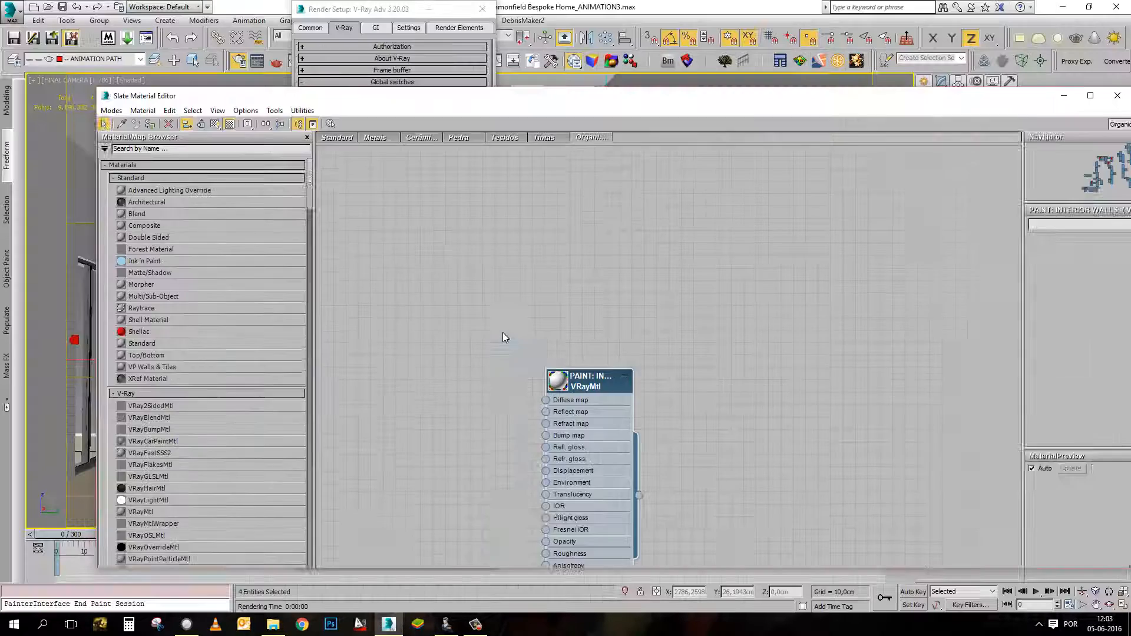
pyautogui.doubleClick(807, 97)
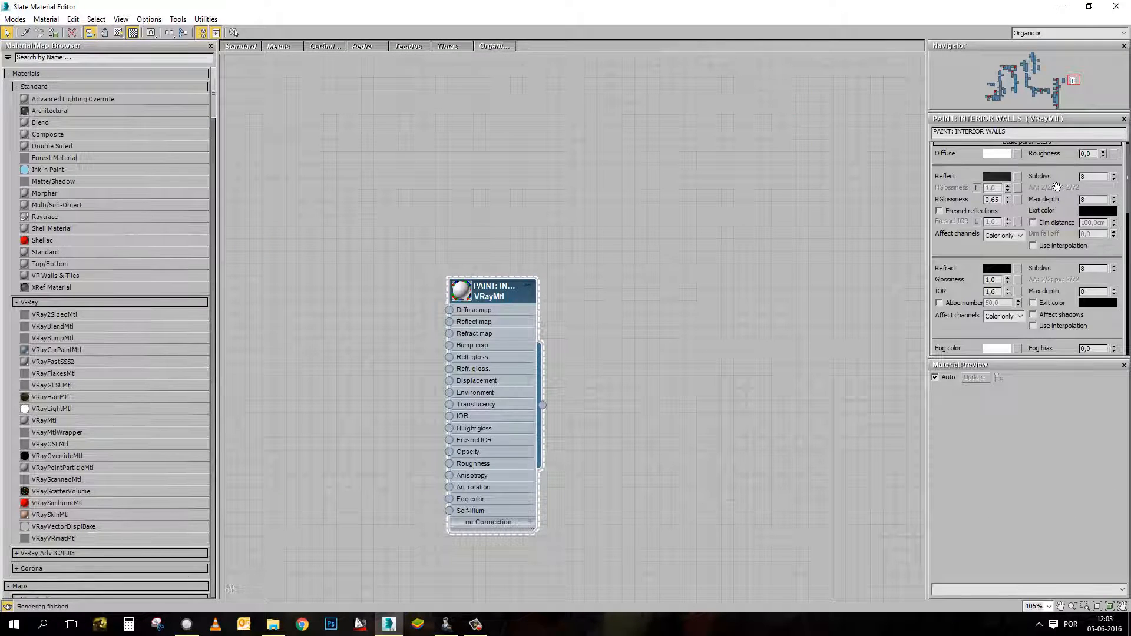
pyautogui.moveTo(1063, 178); pyautogui.dragTo(1055, 207)
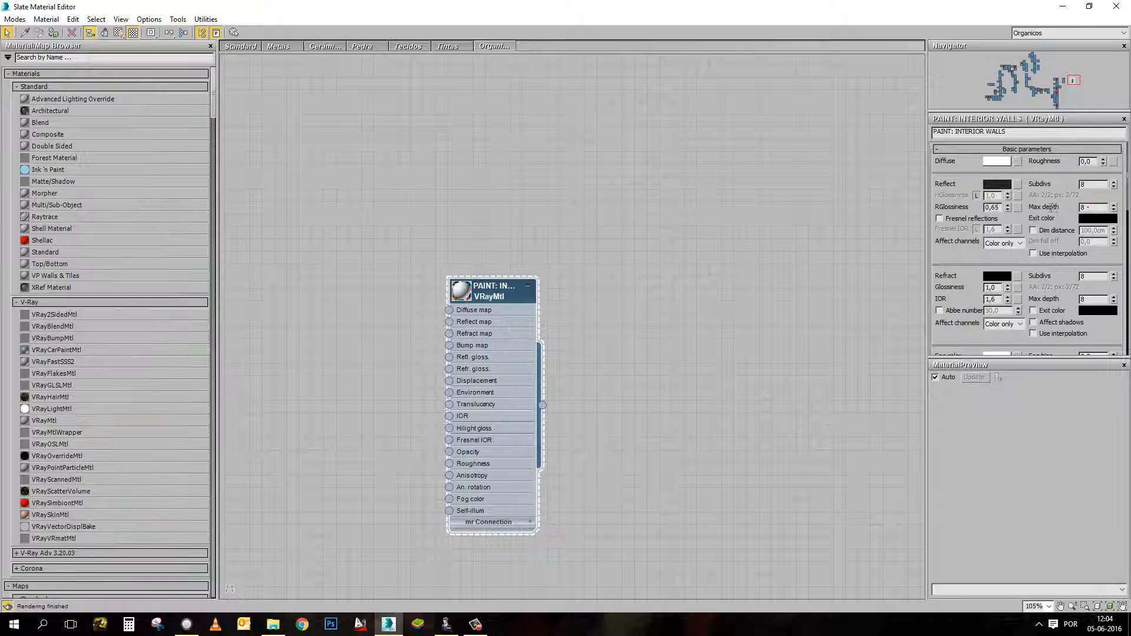
# Examine the reflection Max depth of the PAINT: INTERIOR WALLS material and minimize the material editor.
pyautogui.doubleClick(1088, 207)
pyautogui.click(1094, 208)
pyautogui.write(',')
pyautogui.doubleClick(1087, 208)
pyautogui.click(1091, 207)
pyautogui.click(1063, 6)
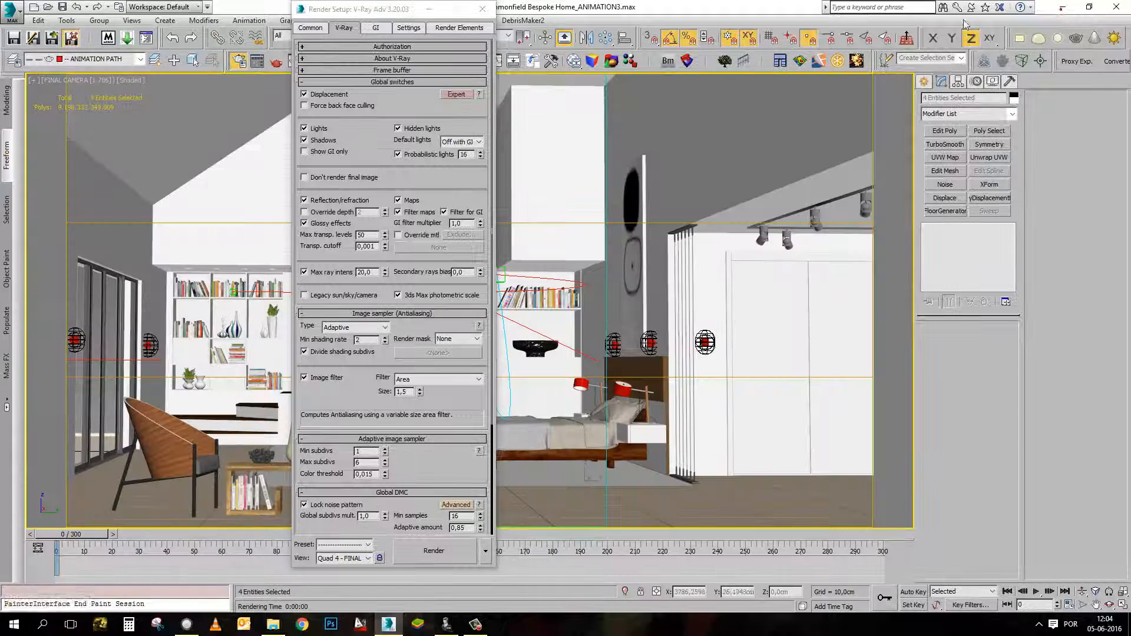
# Try a global override depth of 1 and toggle Reflection/refraction, leaving the override off and Reflection/refraction on.
pyautogui.click(327, 212)
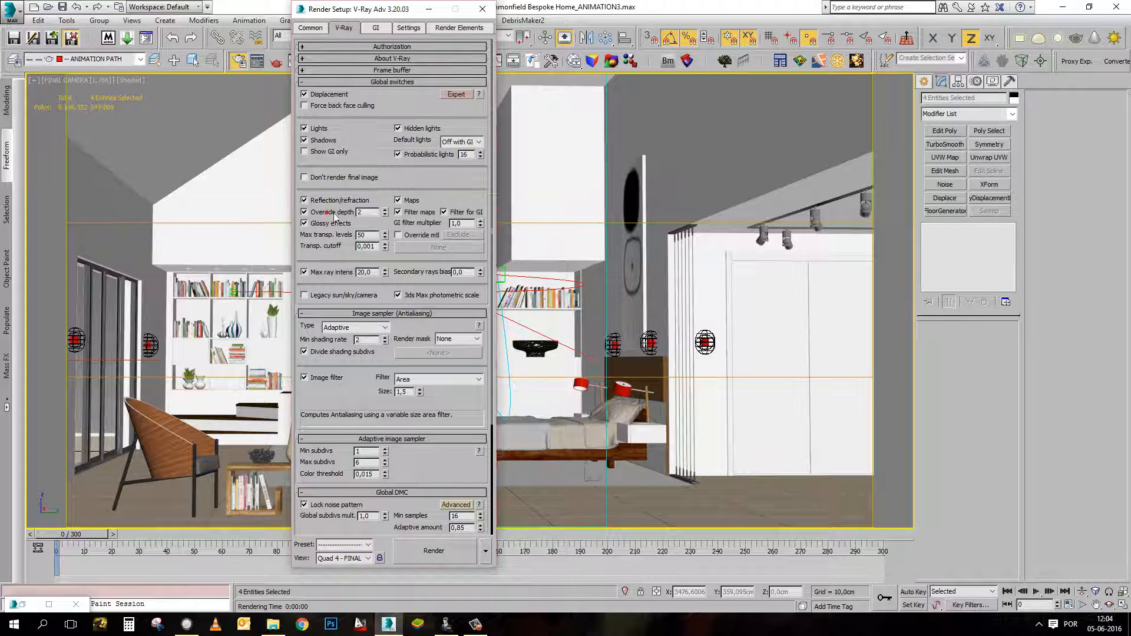
pyautogui.write('1')
pyautogui.click(371, 209)
pyautogui.click(319, 213)
pyautogui.click(325, 213)
pyautogui.click(314, 201)
pyautogui.click(314, 202)
# Review the V-Ray sampler settings and the time output and output size in the common render parameters.
pyautogui.moveTo(335, 412); pyautogui.dragTo(340, 319)
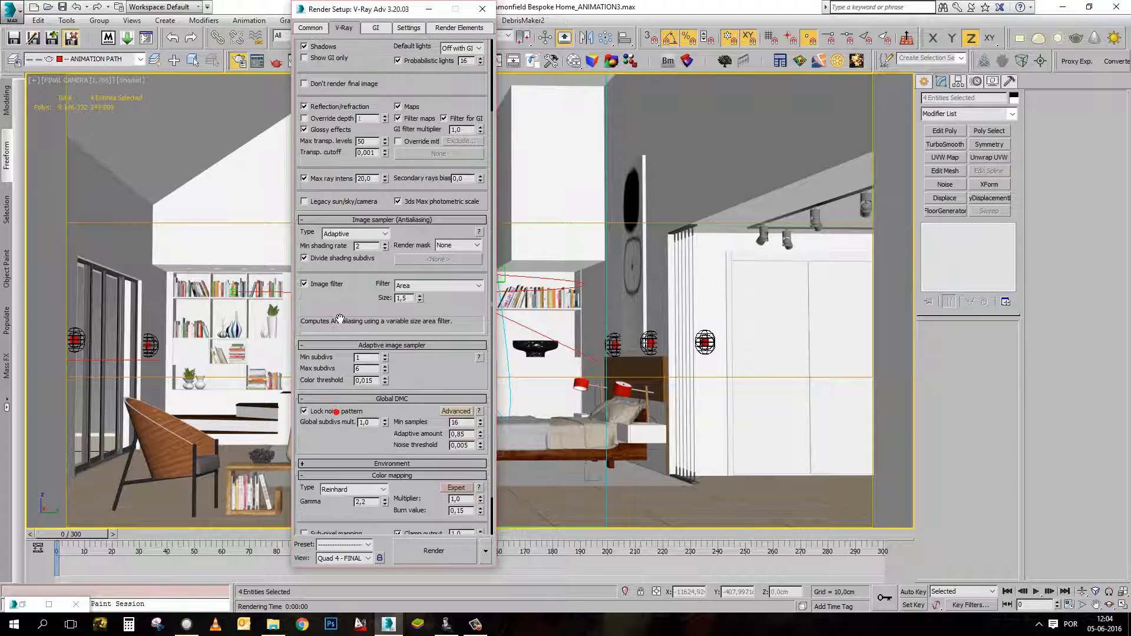
pyautogui.click(322, 30)
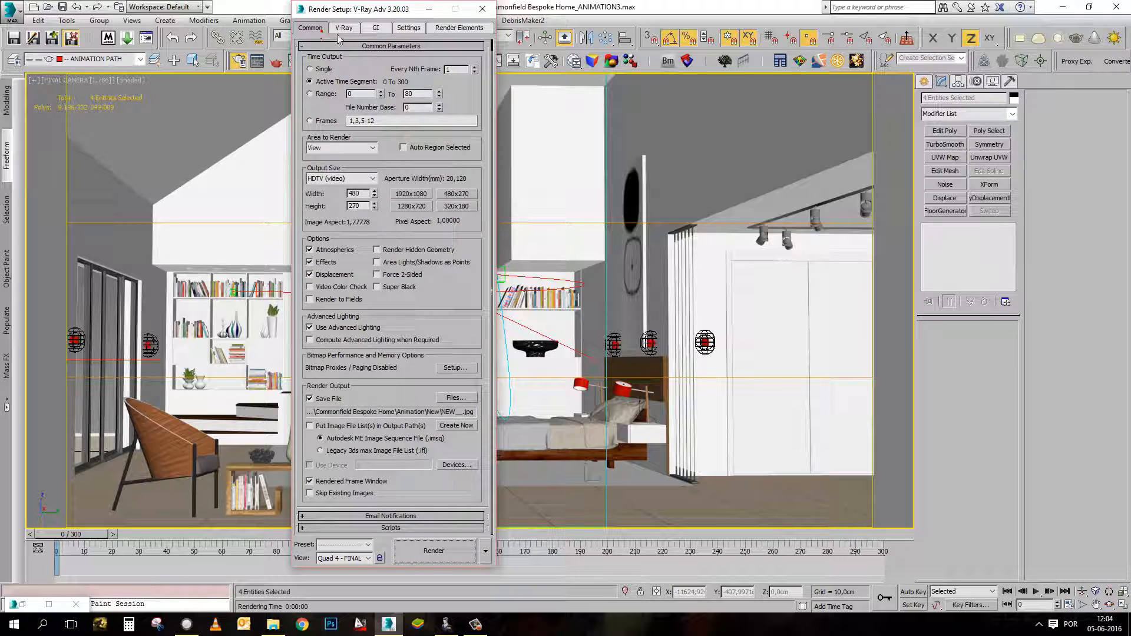
pyautogui.scroll(2, 469, 112)
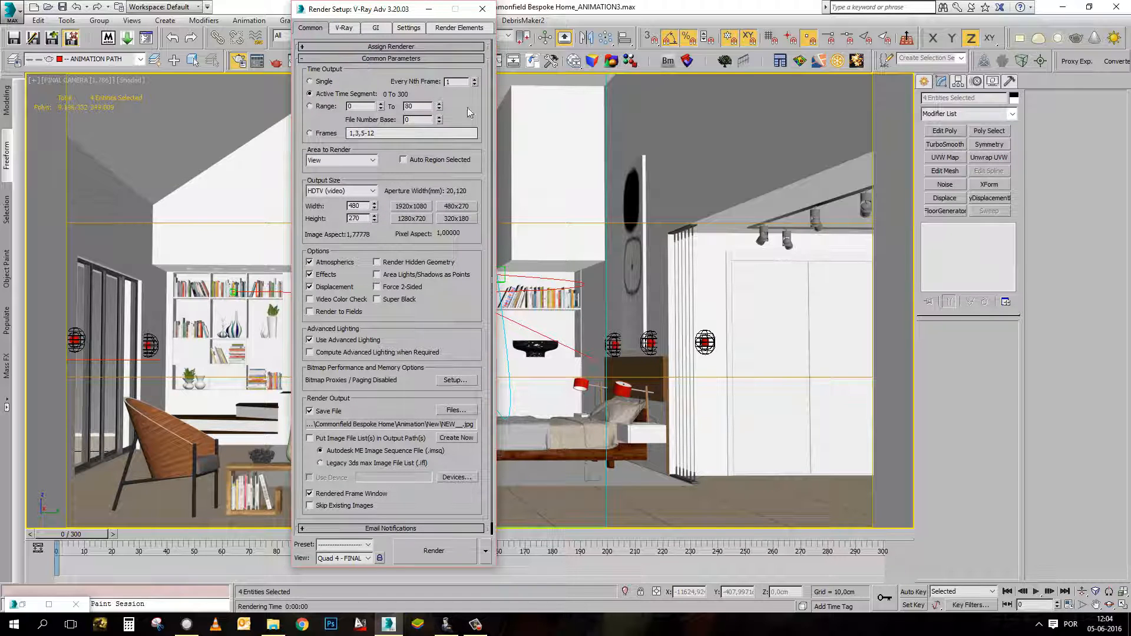